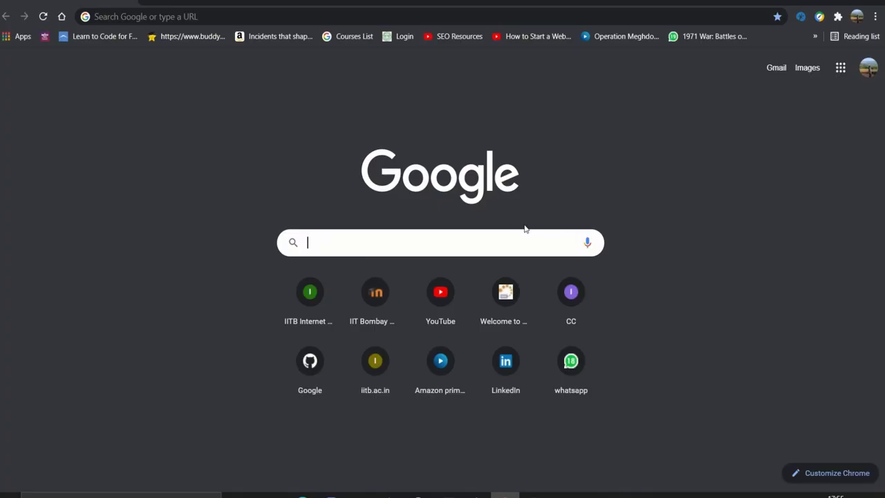
# Enter freepik.com in the Google search box to reach the Freepik home page
pyautogui.write('freepi')
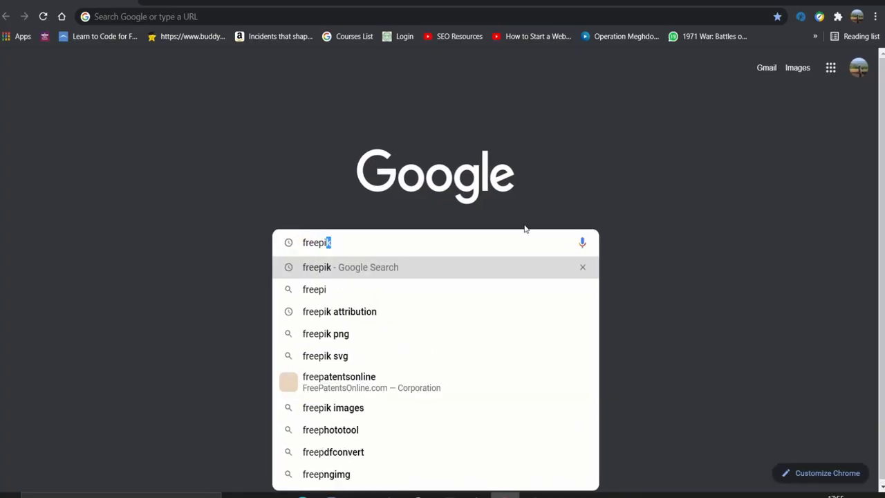
pyautogui.write('k.com')
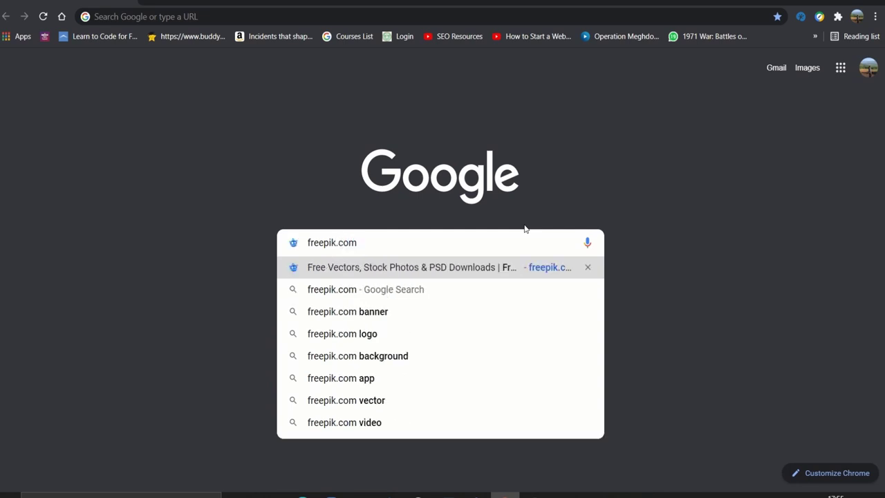
pyautogui.press('Return')
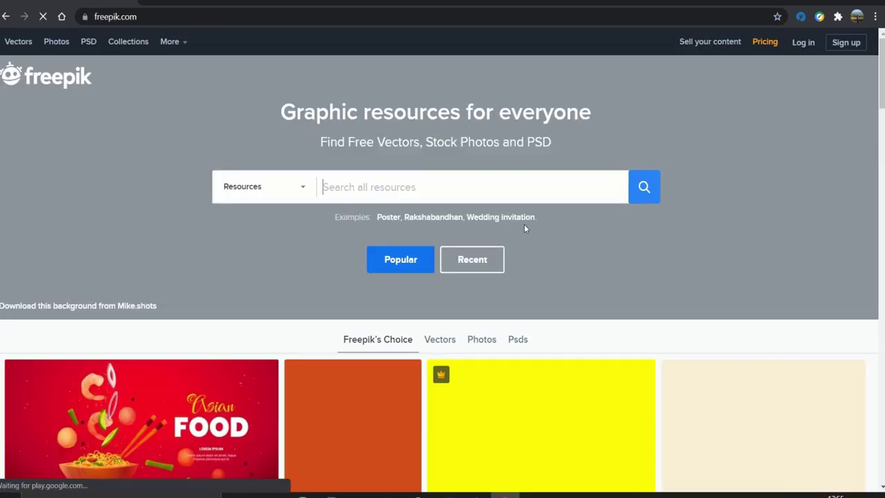
# Search Freepik for 'paint stroke' resources and scroll through the results
pyautogui.write('paint stroke')
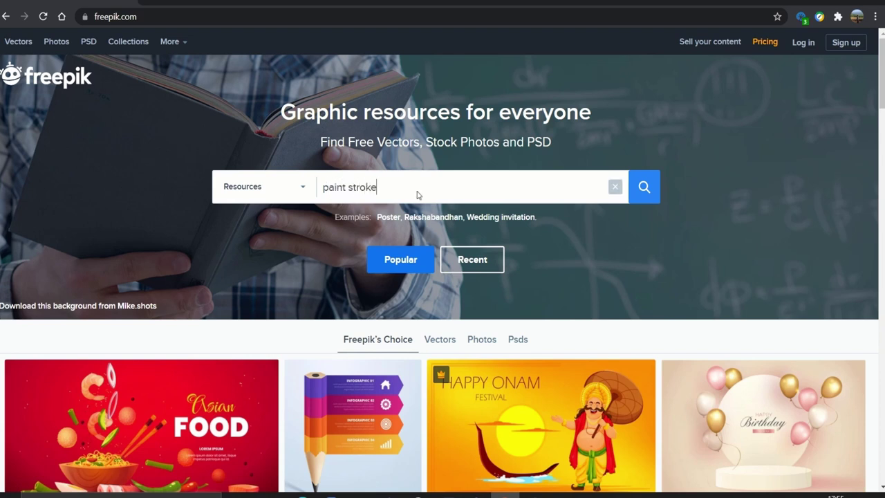
pyautogui.press('Return')
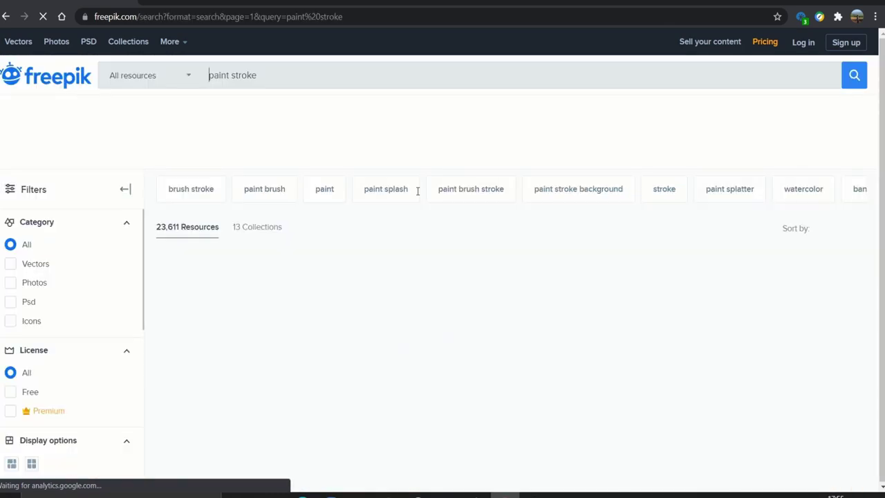
pyautogui.scroll(-2, 362, 229)
pyautogui.scroll(-3, 403, 230)
pyautogui.scroll(-3, 403, 230)
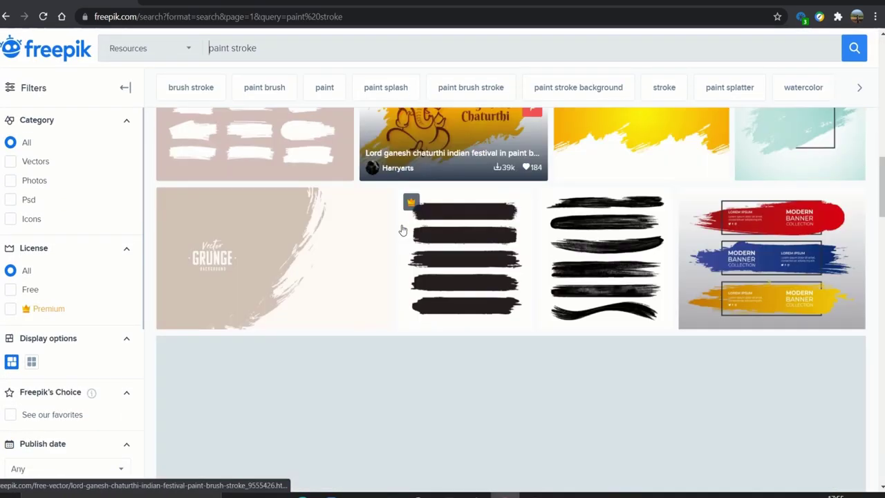
pyautogui.scroll(-3, 401, 229)
pyautogui.scroll(-3, 403, 229)
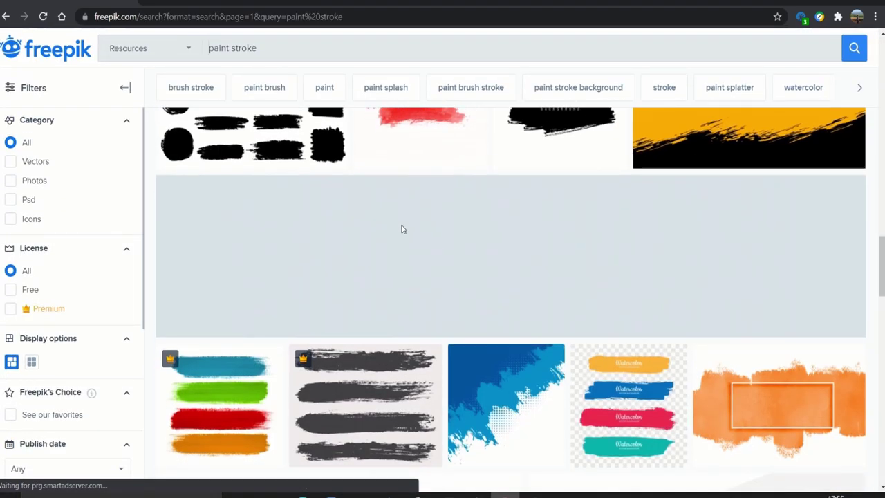
pyautogui.scroll(-2, 404, 228)
pyautogui.scroll(-3, 403, 229)
pyautogui.scroll(-2, 402, 229)
pyautogui.scroll(-1, 402, 230)
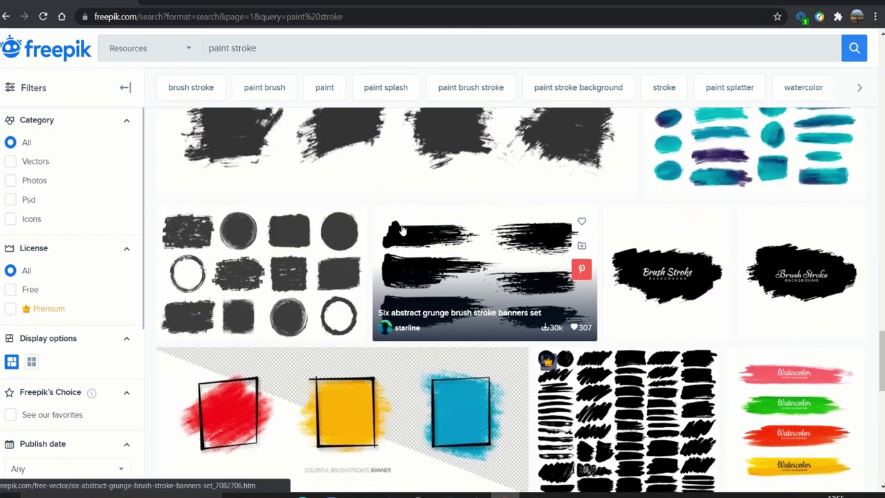
# Free-download the Six abstract grunge brush stroke banners set and open the zip
pyautogui.click(462, 276)
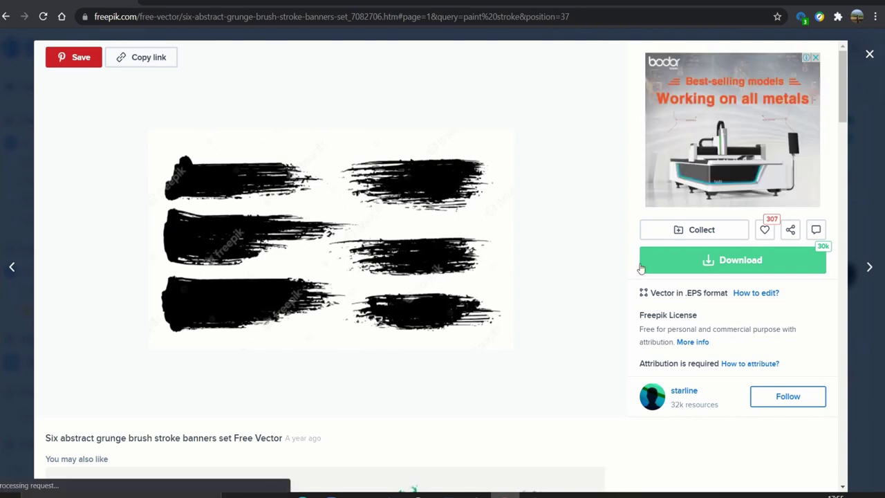
pyautogui.click(684, 264)
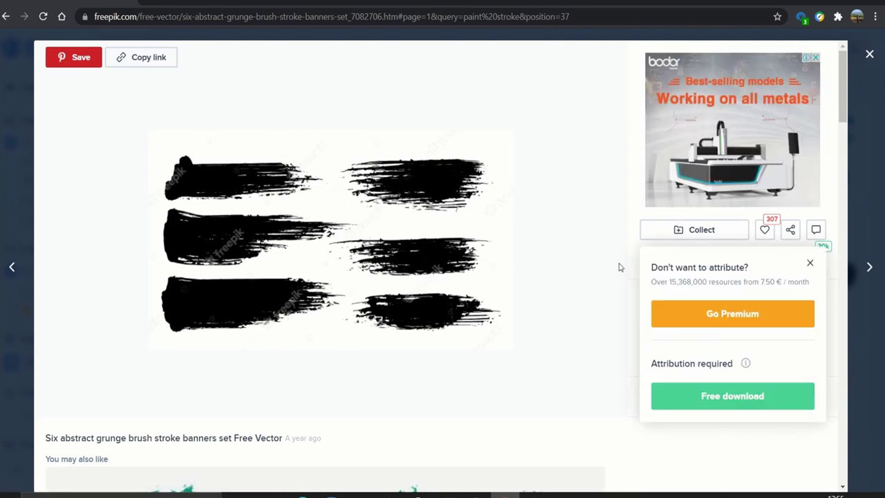
pyautogui.click(731, 396)
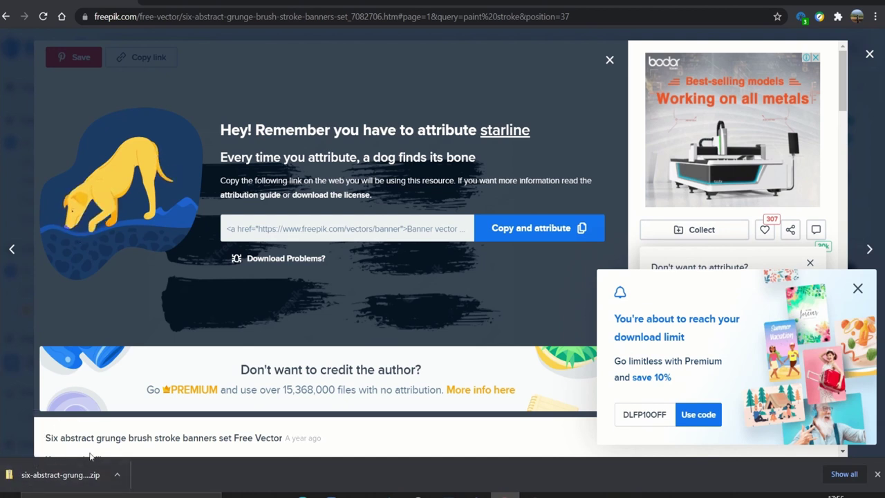
pyautogui.click(67, 476)
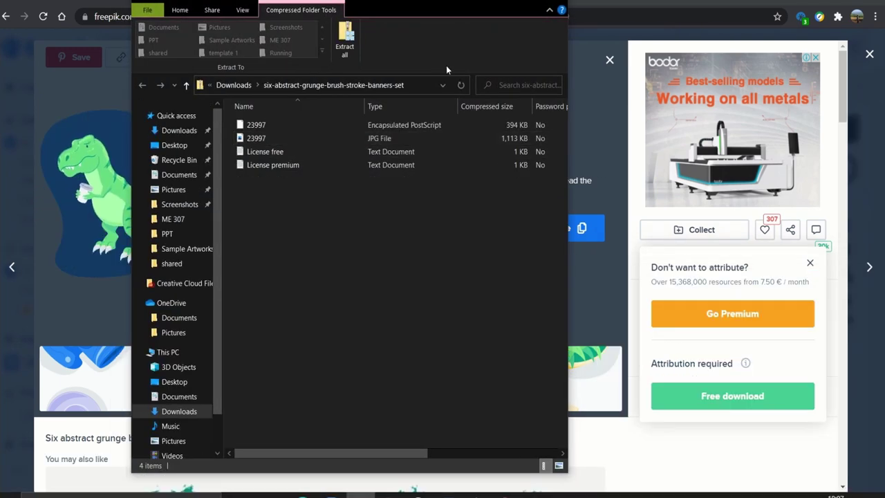
# Extract the zip into its suggested Downloads folder, then type 'png to svg converter' into Google
pyautogui.press('super+Up')
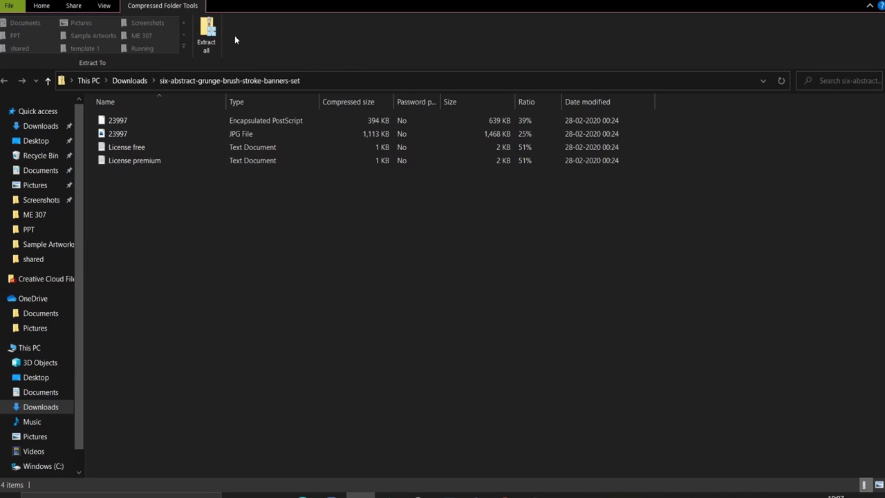
pyautogui.click(200, 39)
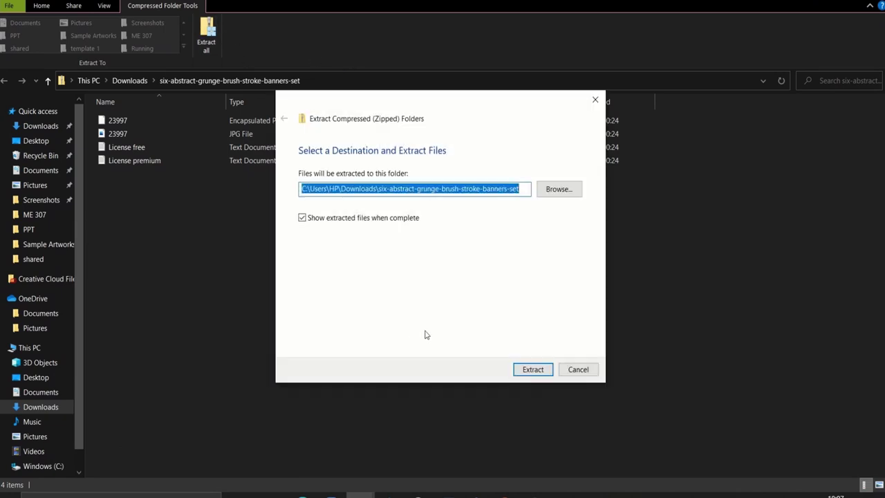
pyautogui.click(532, 371)
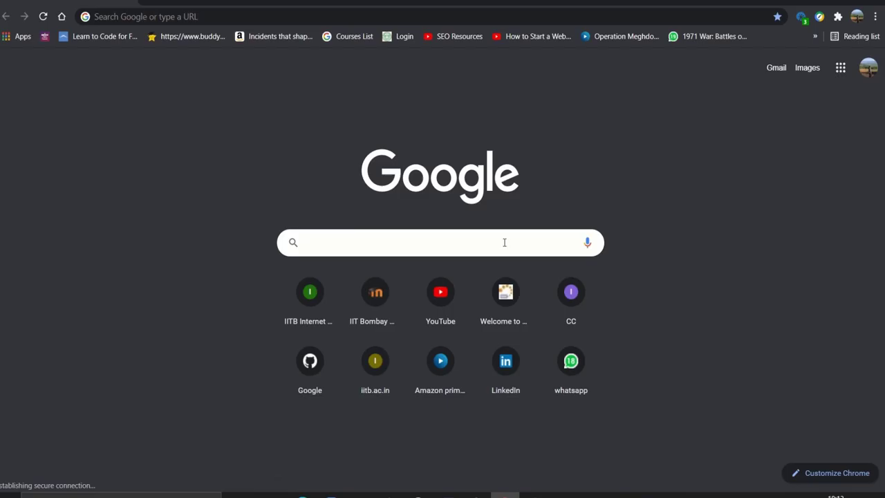
pyautogui.write('png to svg ')
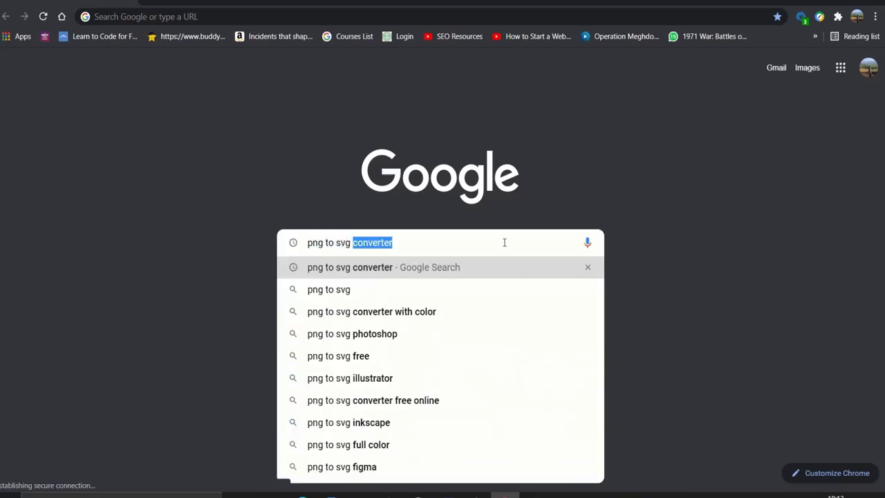
pyautogui.write('converter')
# Upload 23997.jpg to Convertio, convert it to SVG and download 23997_1.svg
pyautogui.press('Return')
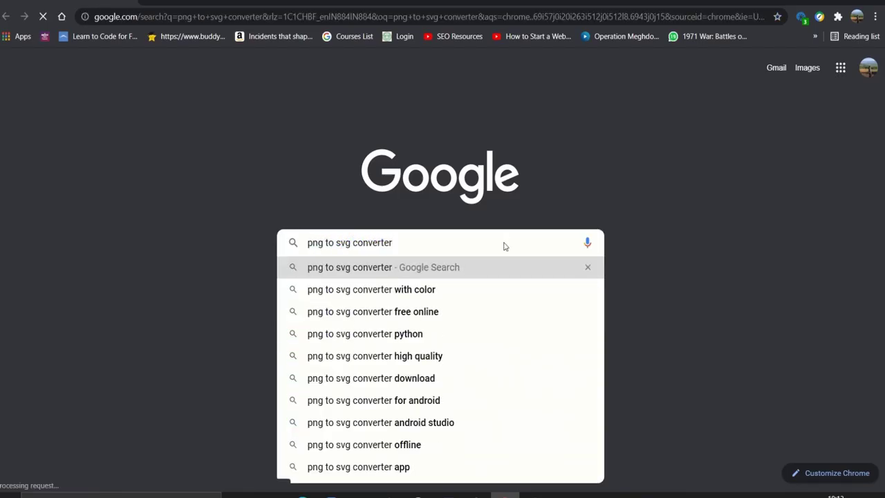
pyautogui.click(197, 212)
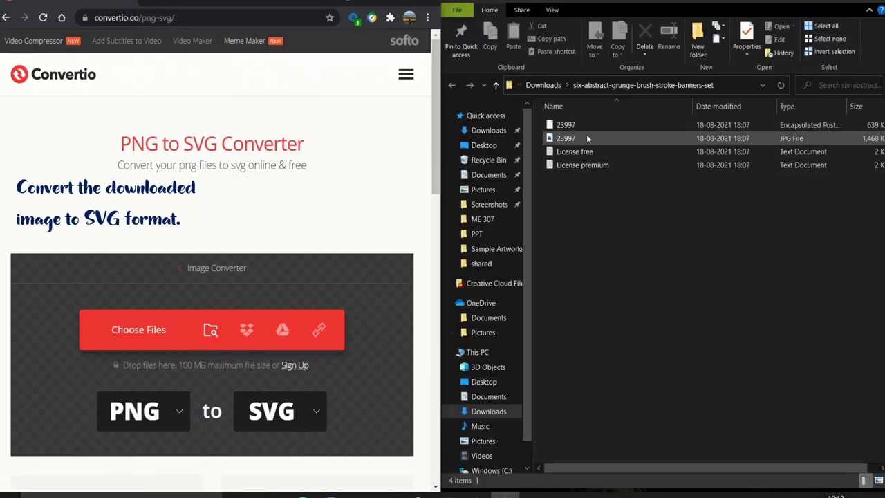
pyautogui.moveTo(581, 137); pyautogui.dragTo(216, 268)
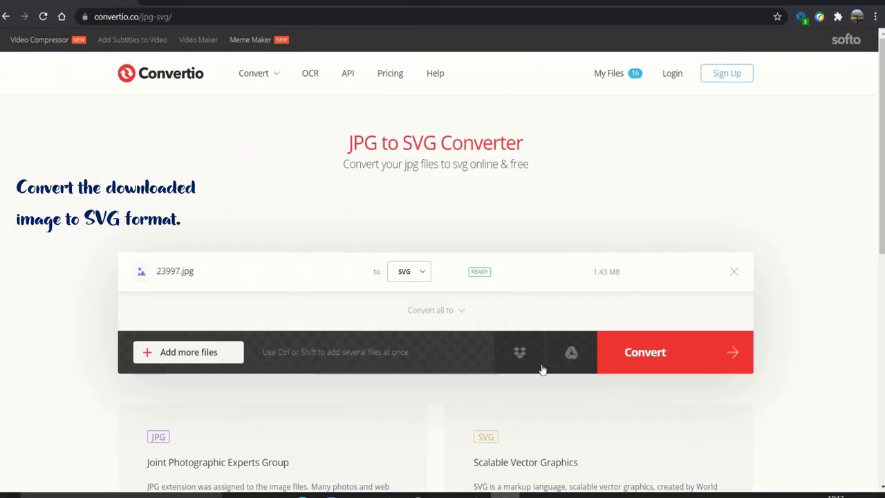
pyautogui.click(668, 356)
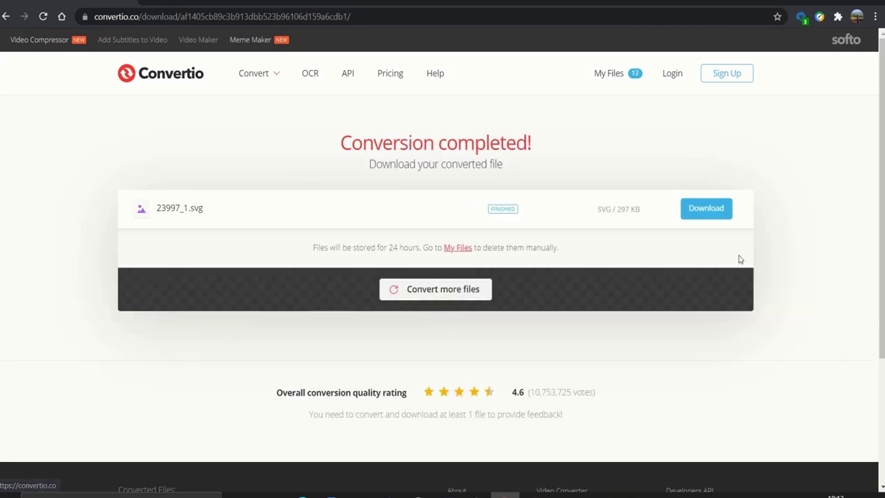
pyautogui.click(694, 210)
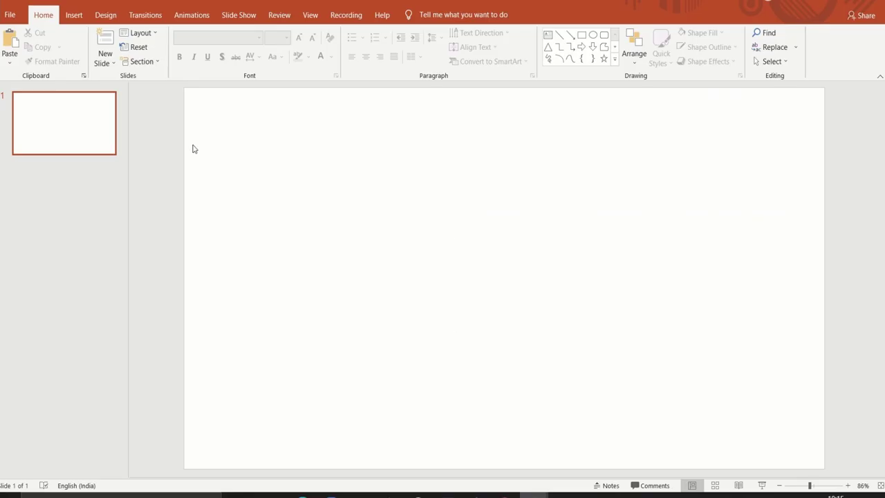
# Insert the night-city portrait photo from this computer onto slide 1
pyautogui.click(74, 15)
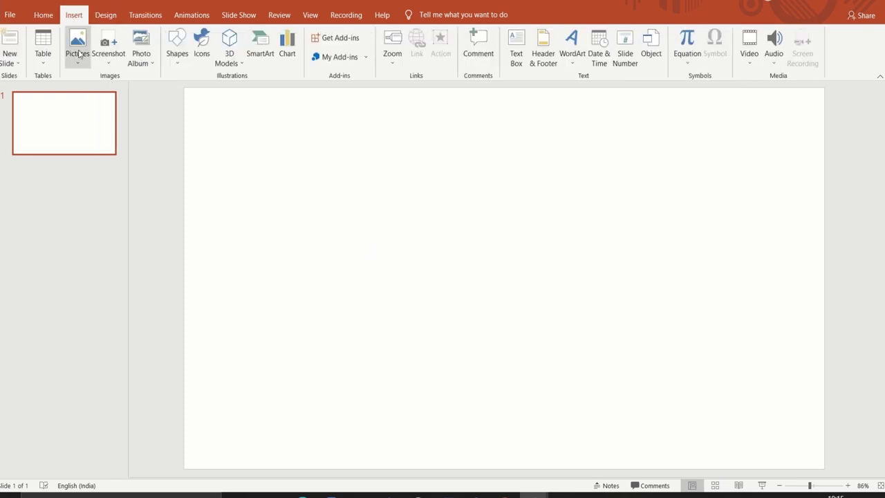
pyautogui.click(78, 49)
pyautogui.click(98, 93)
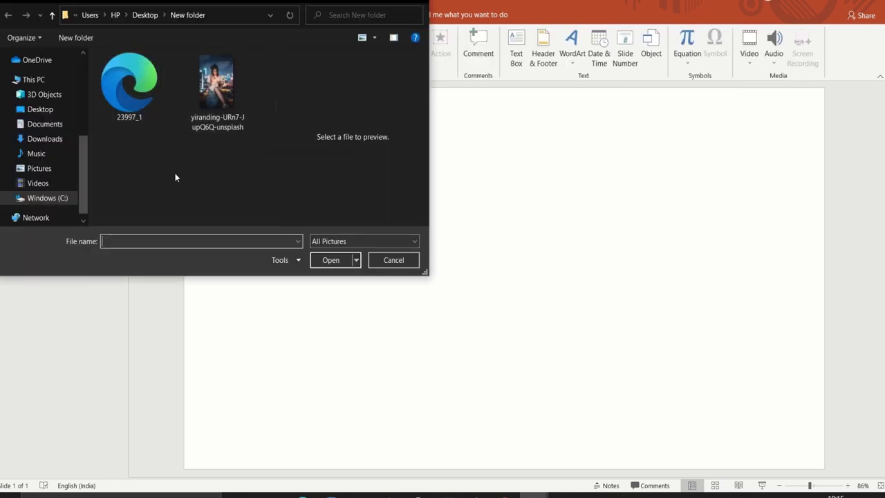
pyautogui.click(214, 103)
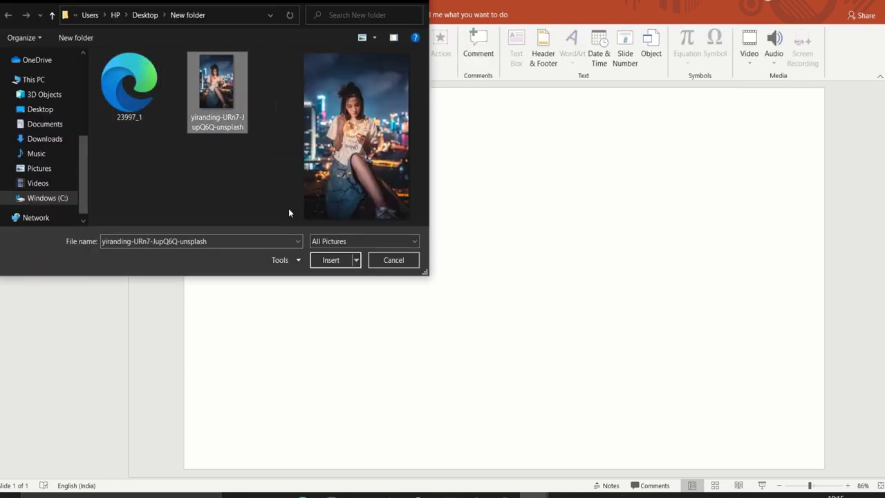
pyautogui.click(324, 261)
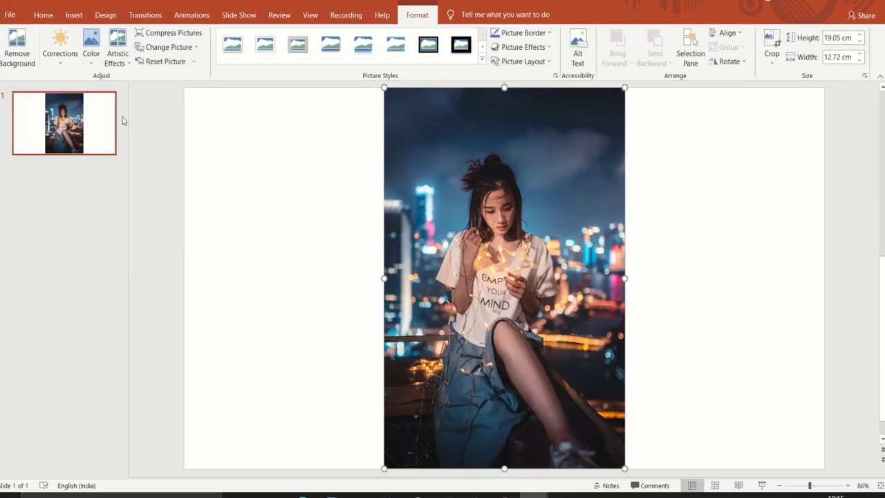
# Add a new Blank-layout slide after the photo slide
pyautogui.click(42, 15)
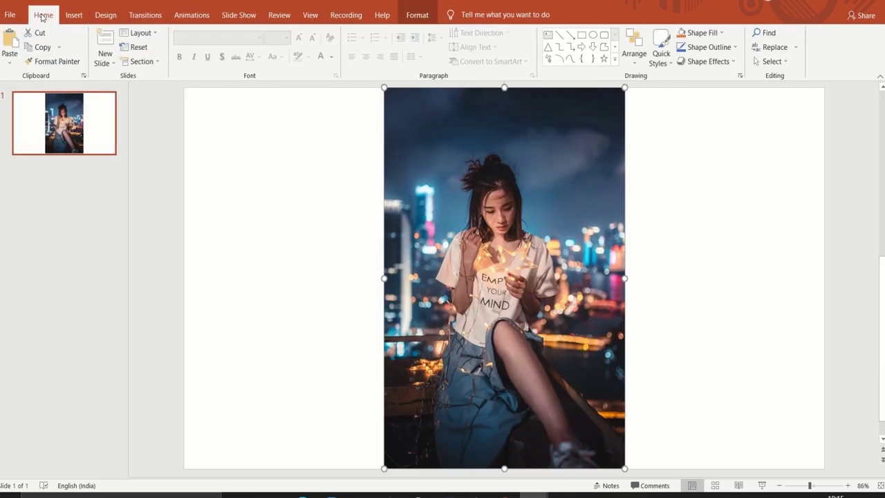
pyautogui.click(113, 63)
pyautogui.click(107, 220)
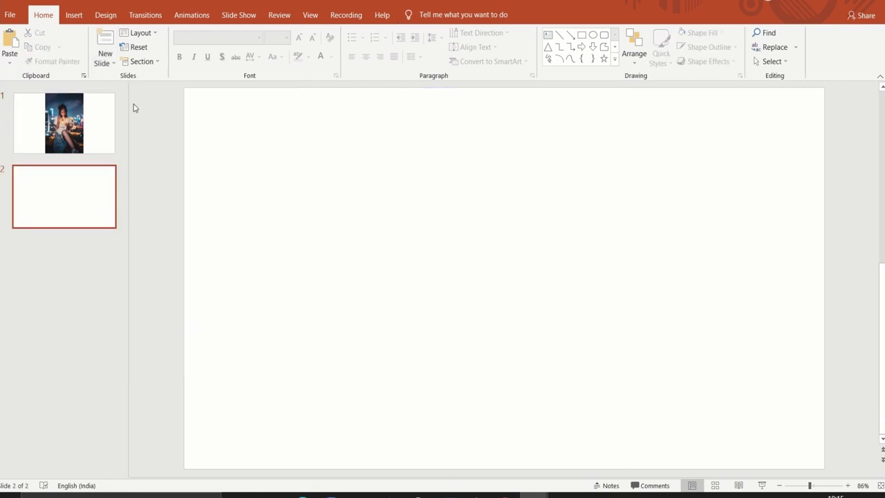
# Insert the 23997_1 brush-stroke SVG from this device onto slide 2
pyautogui.click(74, 15)
pyautogui.click(78, 50)
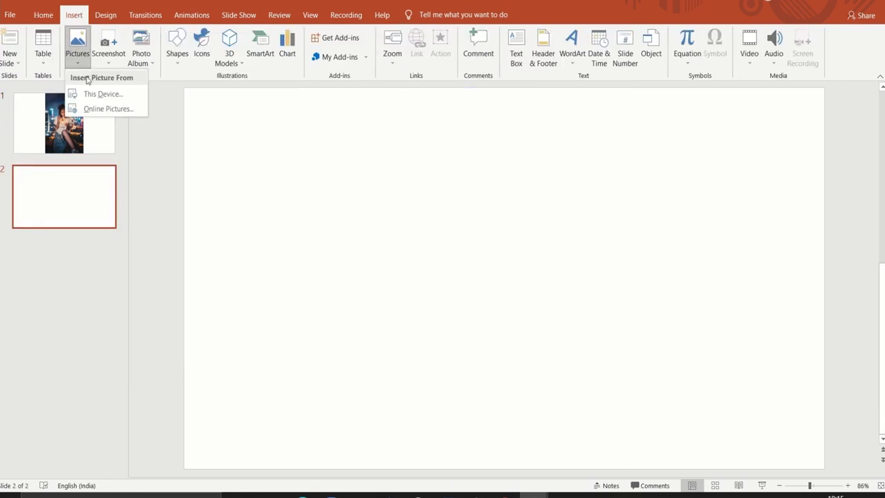
pyautogui.click(98, 95)
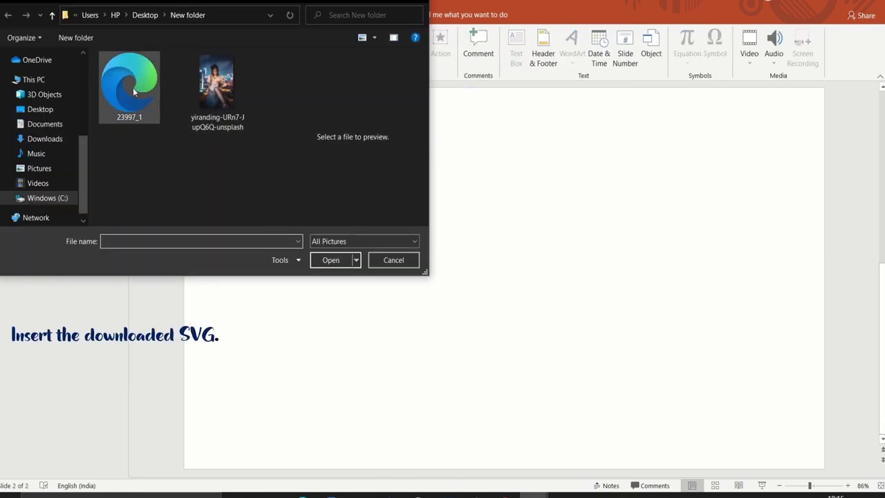
pyautogui.click(132, 88)
pyautogui.click(331, 260)
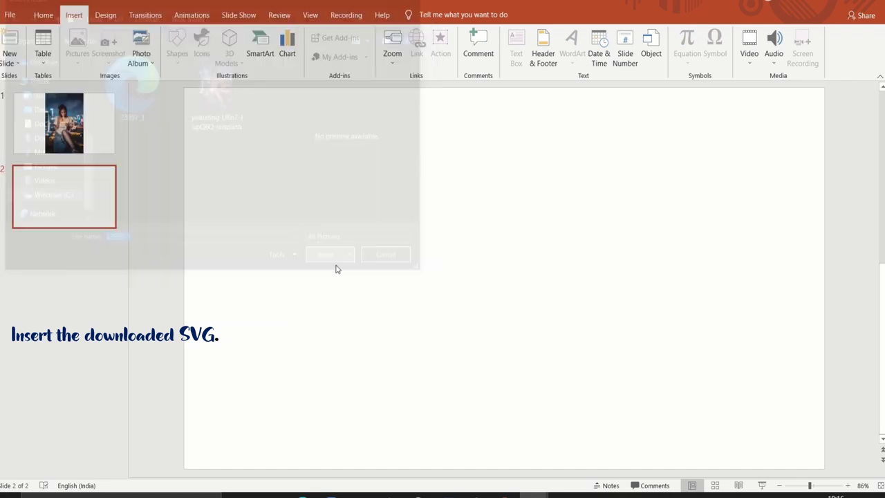
# Ungroup the brush graphic, accepting conversion into separate drawing shapes
pyautogui.rightClick(335, 266)
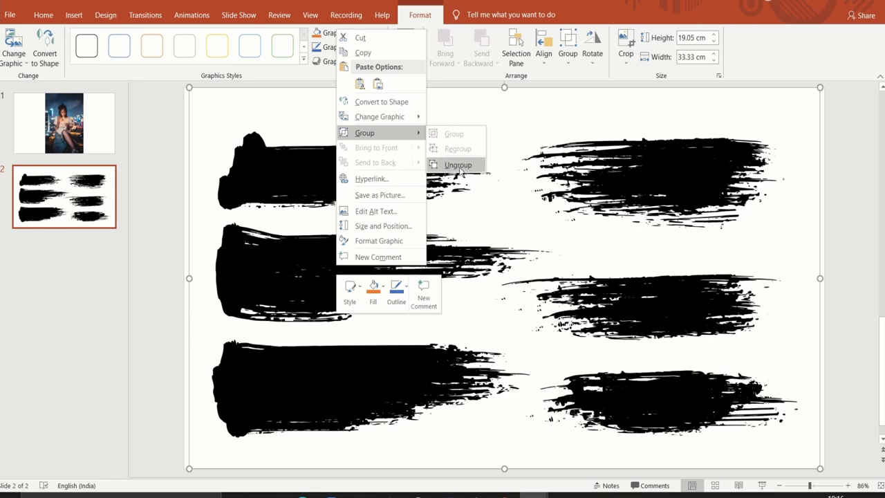
pyautogui.click(461, 168)
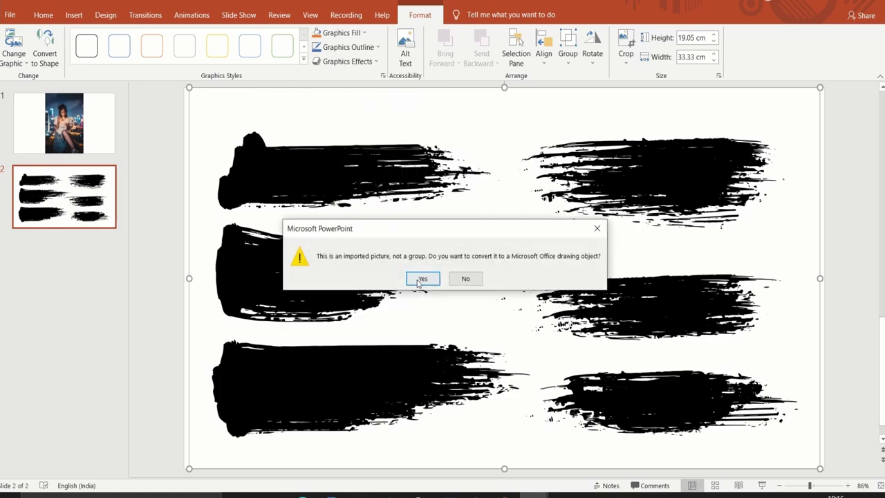
pyautogui.click(422, 279)
pyautogui.click(188, 300)
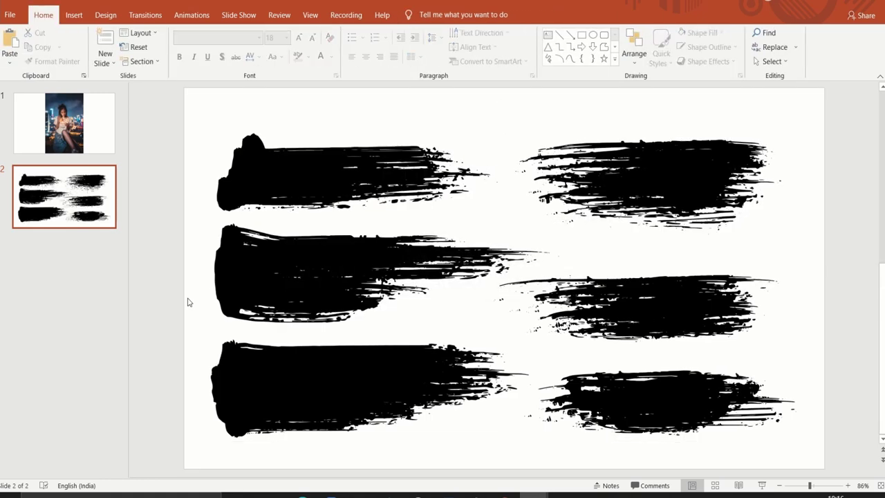
pyautogui.rightClick(89, 131)
# Duplicate the photo slide until five identical photo slides exist
pyautogui.click(89, 213)
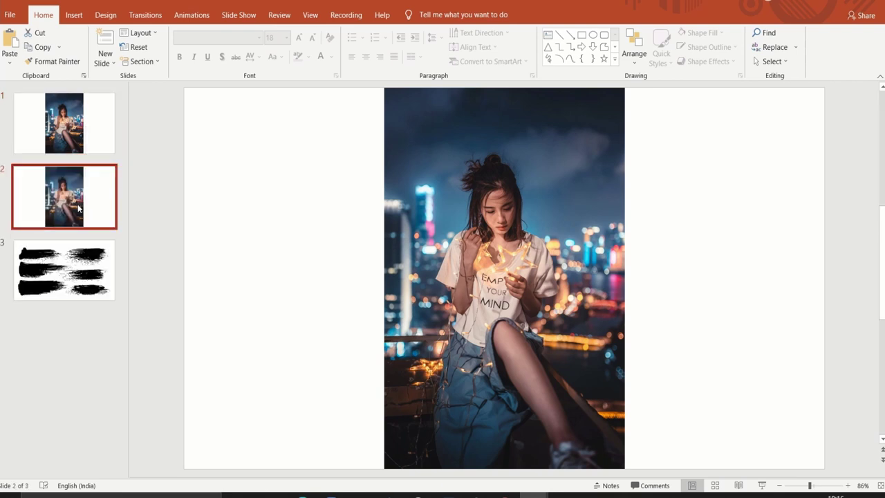
pyautogui.rightClick(78, 206)
pyautogui.click(87, 292)
pyautogui.rightClick(76, 270)
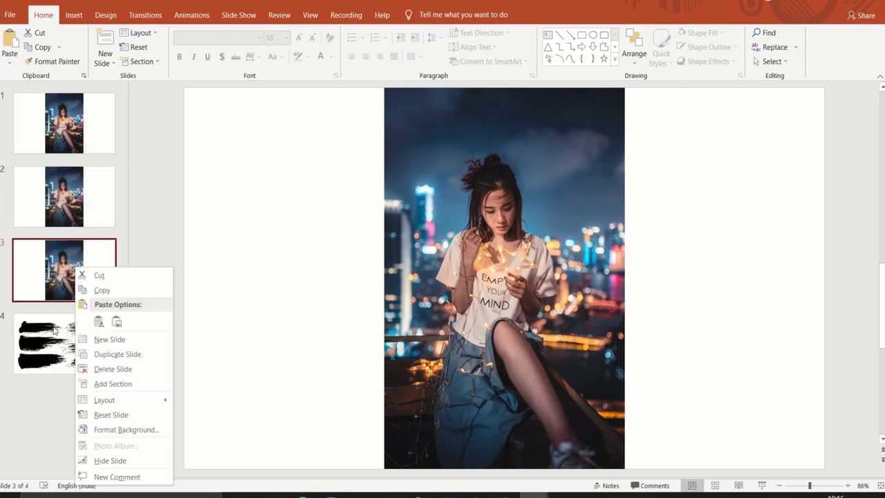
pyautogui.click(77, 355)
pyautogui.rightClick(69, 339)
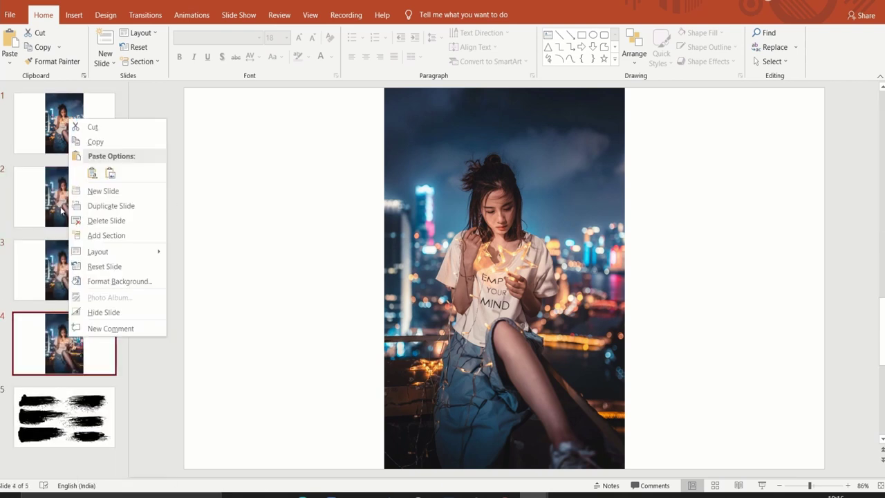
pyautogui.click(83, 205)
# Copy the middle-right brush stroke from the brush-stroke slide
pyautogui.click(57, 443)
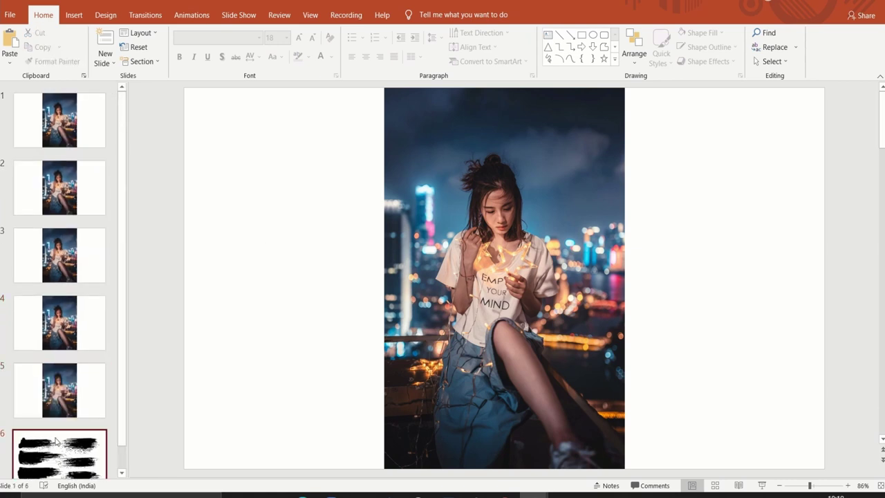
pyautogui.click(597, 284)
pyautogui.rightClick(596, 284)
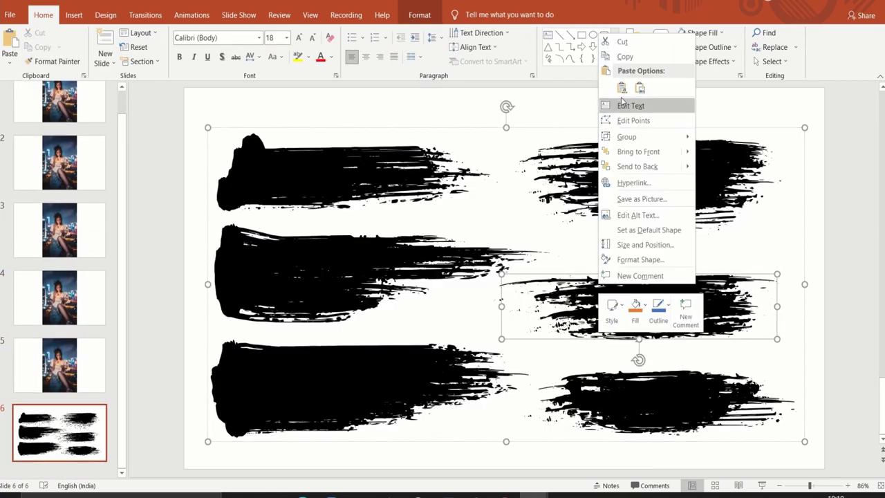
pyautogui.click(625, 56)
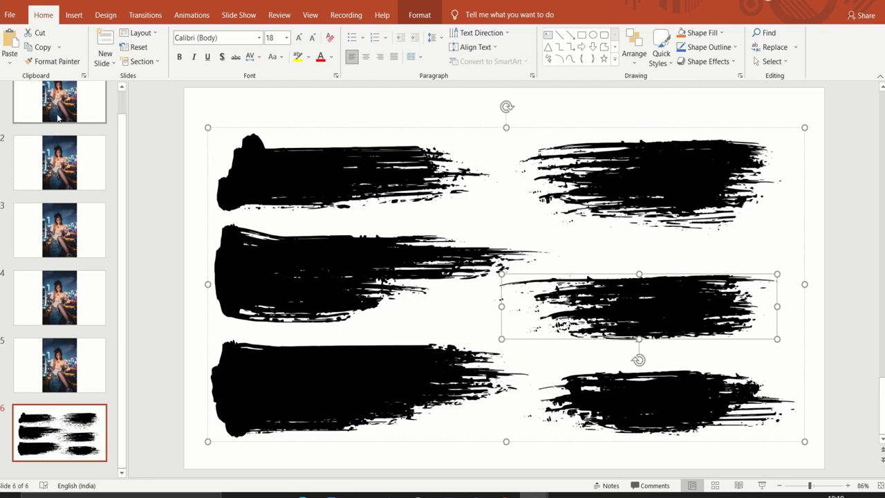
pyautogui.click(58, 119)
# Paste the brush stroke on slide 1, move it over the girl's face and tilt it about 40°
pyautogui.rightClick(230, 208)
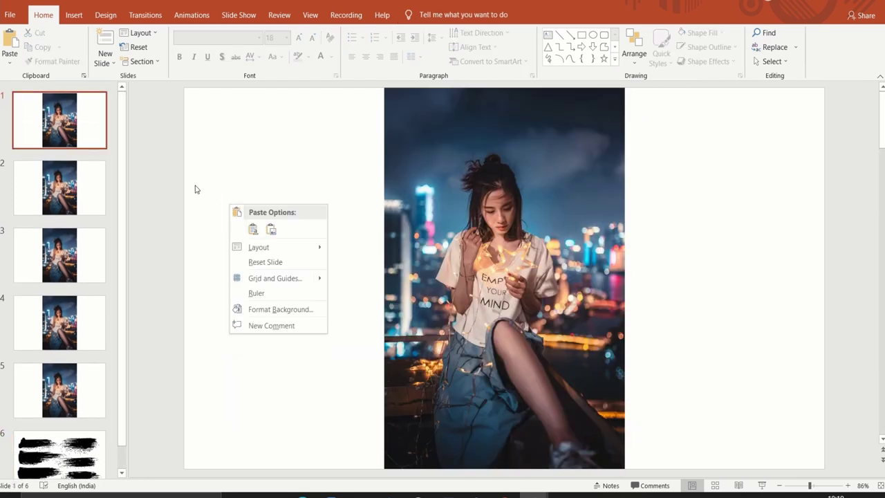
pyautogui.click(165, 158)
pyautogui.rightClick(231, 211)
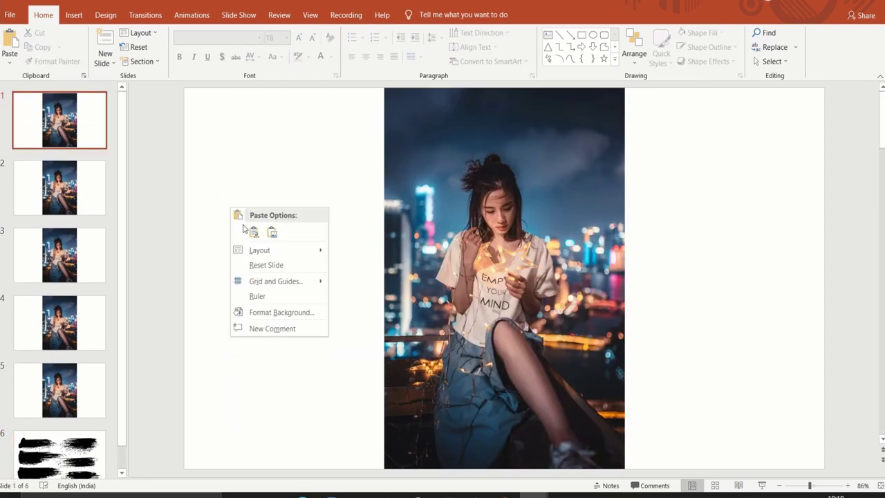
pyautogui.click(253, 232)
pyautogui.moveTo(657, 305); pyautogui.dragTo(517, 201)
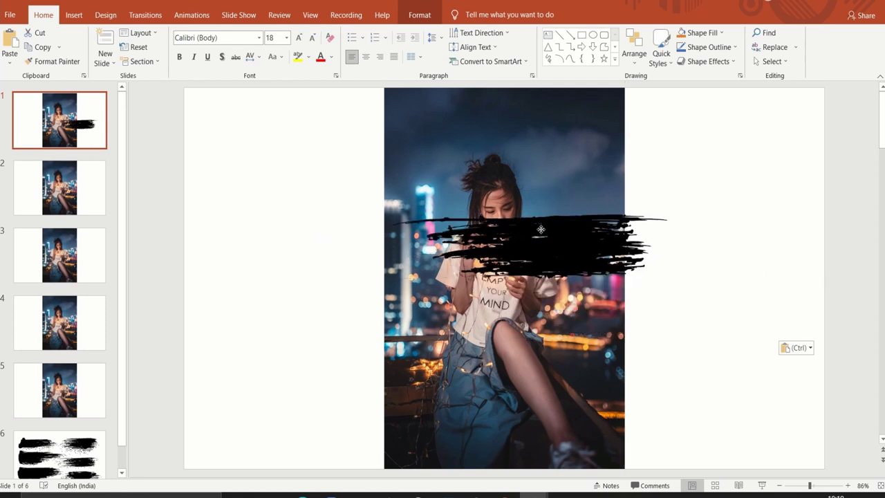
pyautogui.moveTo(501, 255); pyautogui.dragTo(537, 133)
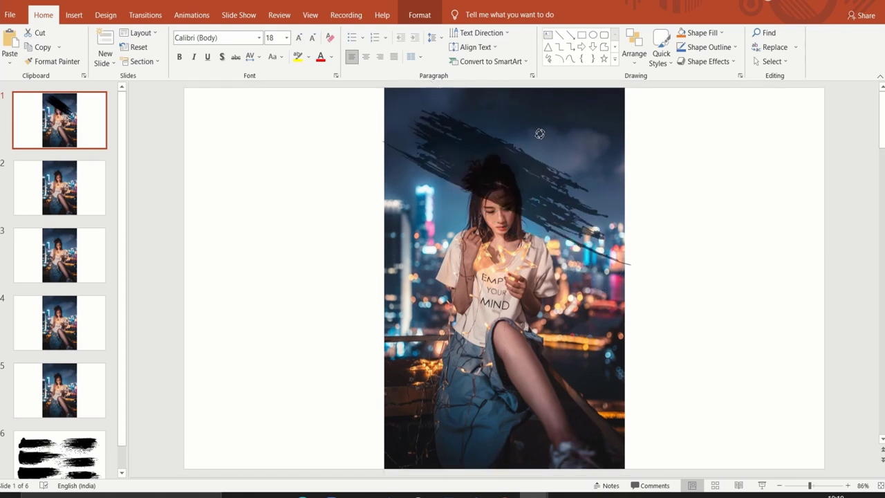
# Select the photo and brush stroke, then Merge Shapes > Intersect to clip the photo
pyautogui.moveTo(509, 177); pyautogui.dragTo(500, 175)
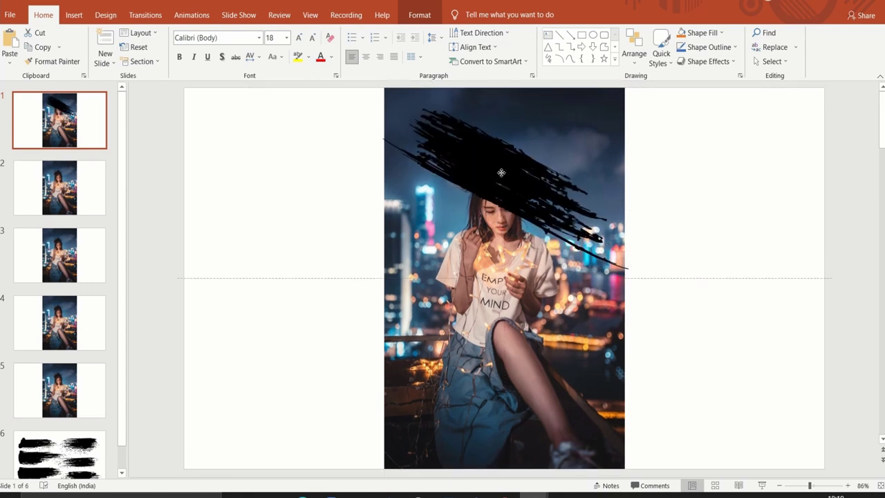
pyautogui.click(442, 218)
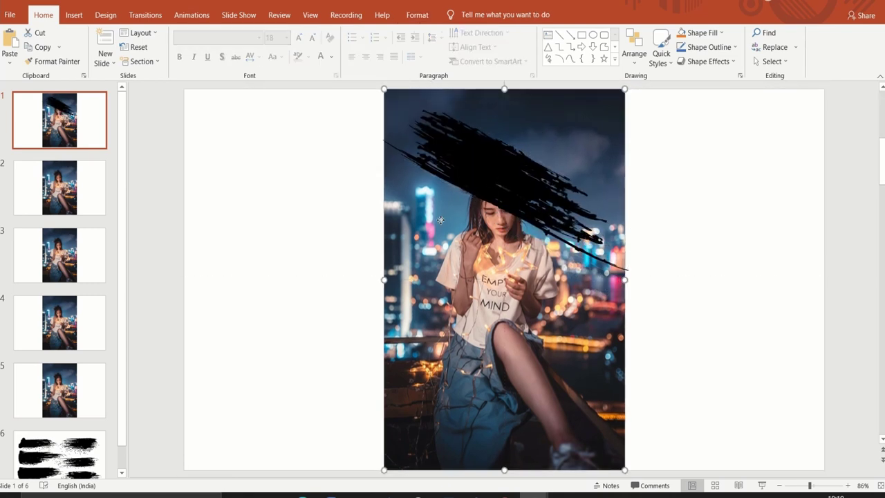
pyautogui.keyDown('shift'); pyautogui.click(468, 162); pyautogui.keyUp('shift')
pyautogui.click(422, 15)
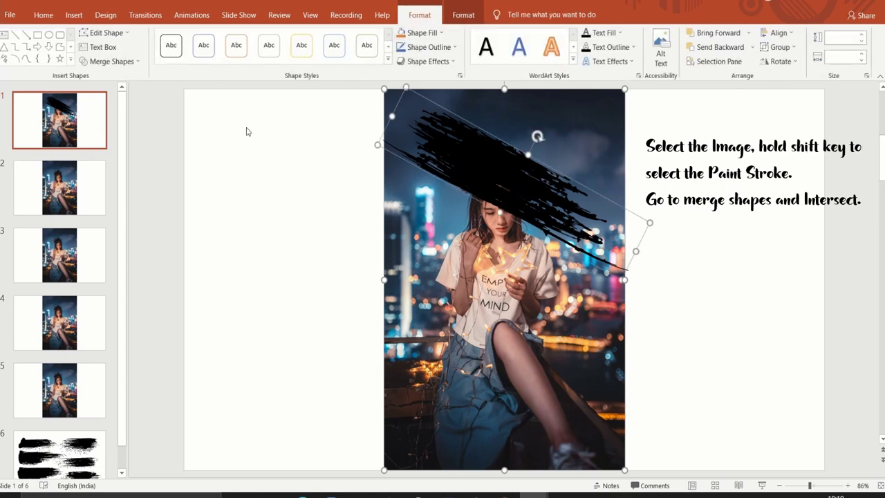
pyautogui.click(132, 62)
pyautogui.click(125, 118)
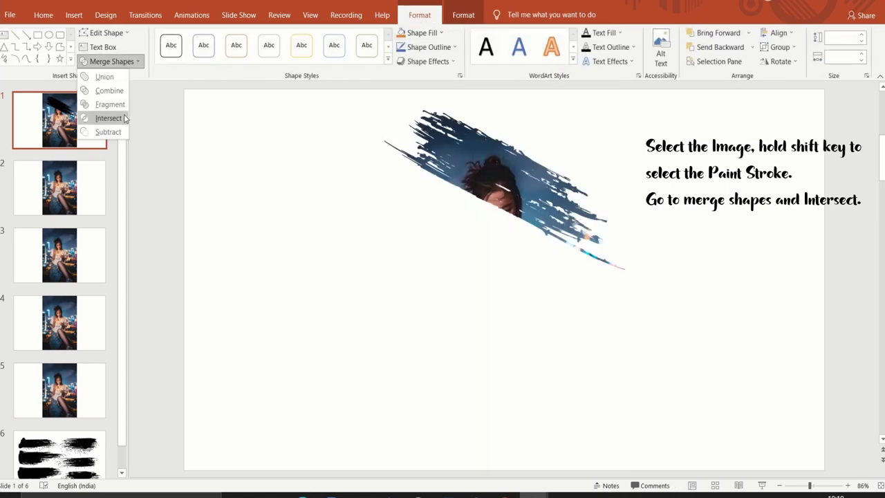
pyautogui.click(125, 118)
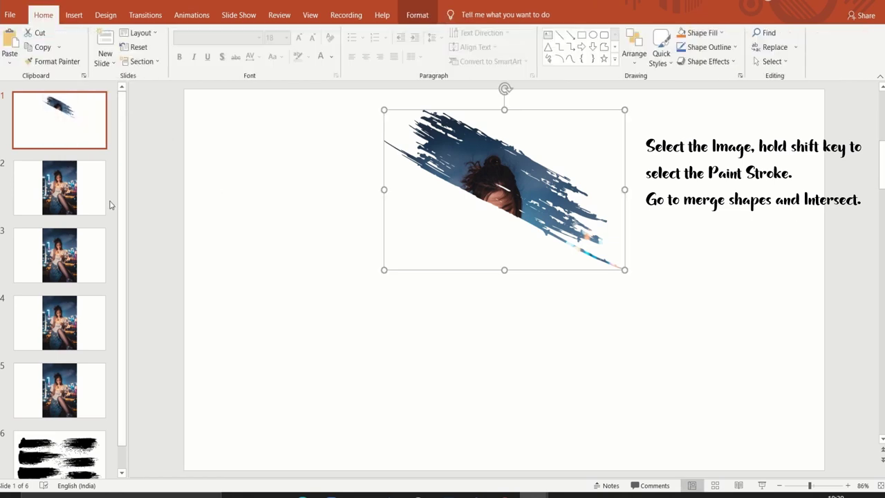
pyautogui.click(91, 443)
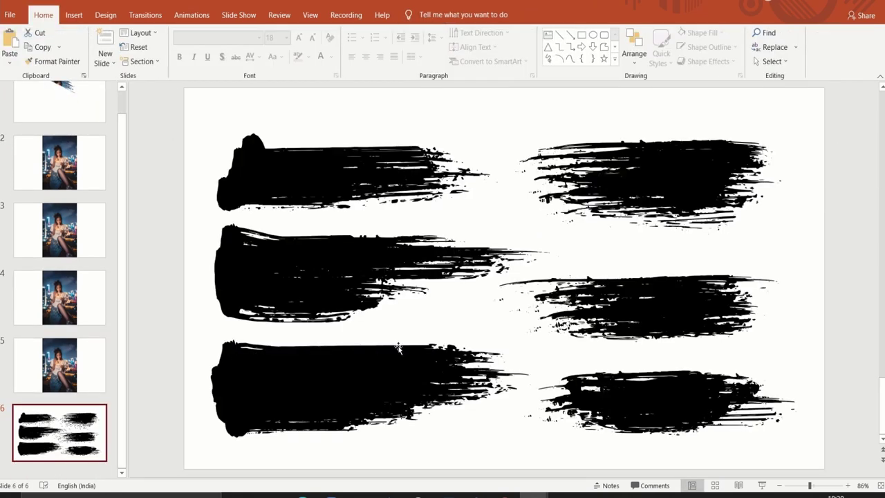
# Copy the top-right brush stroke onto slide 2 and angle it diagonally over the girl's face
pyautogui.click(594, 197)
pyautogui.rightClick(596, 199)
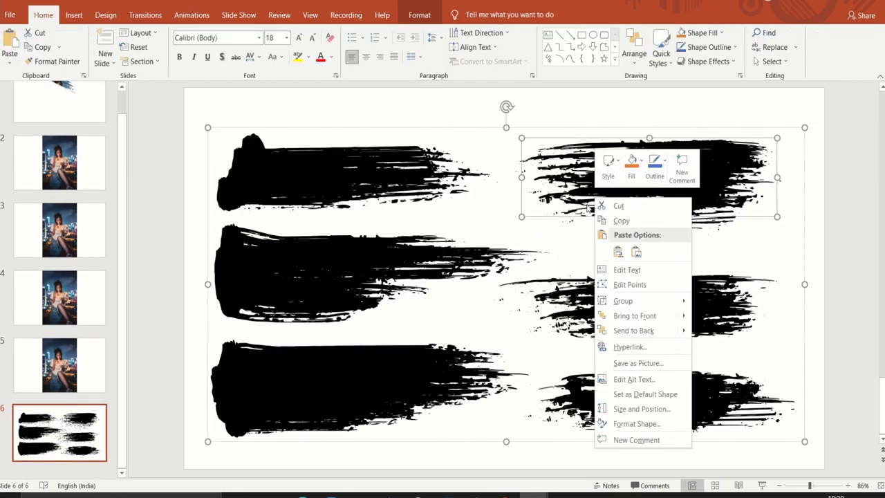
pyautogui.click(601, 218)
pyautogui.click(76, 166)
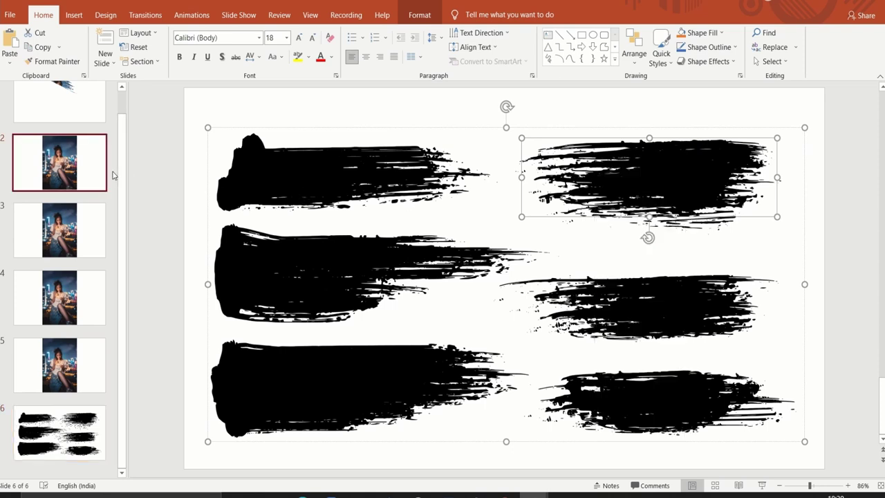
pyautogui.rightClick(247, 193)
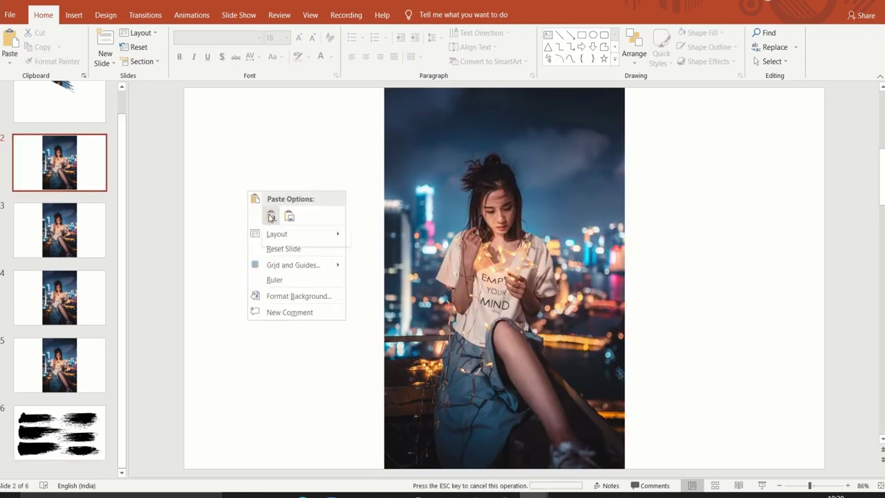
pyautogui.click(271, 216)
pyautogui.moveTo(649, 183); pyautogui.dragTo(511, 210)
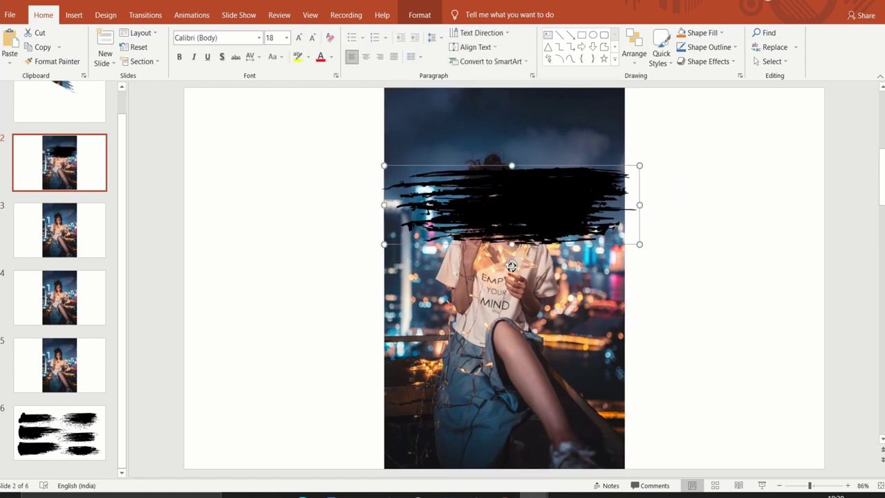
pyautogui.moveTo(512, 267)
pyautogui.mouseDown()
pyautogui.moveTo(535, 266)
pyautogui.moveTo(524, 264)
pyautogui.mouseUp()
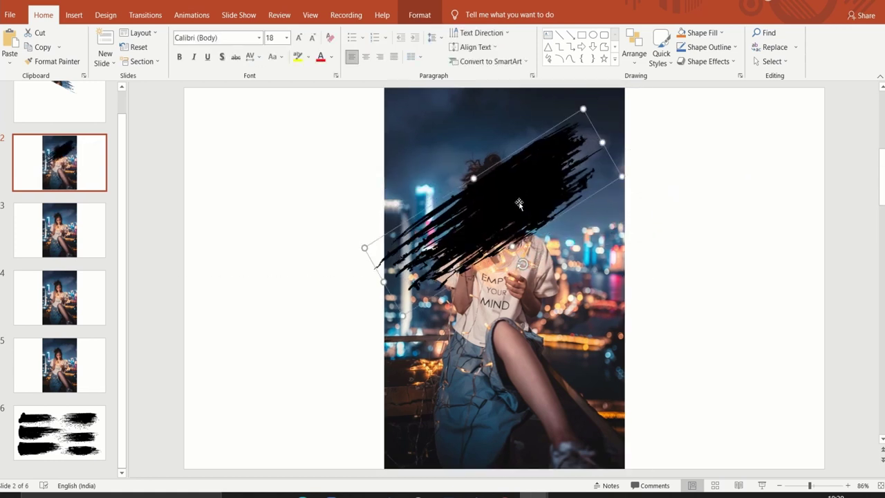
pyautogui.moveTo(529, 176); pyautogui.dragTo(529, 183)
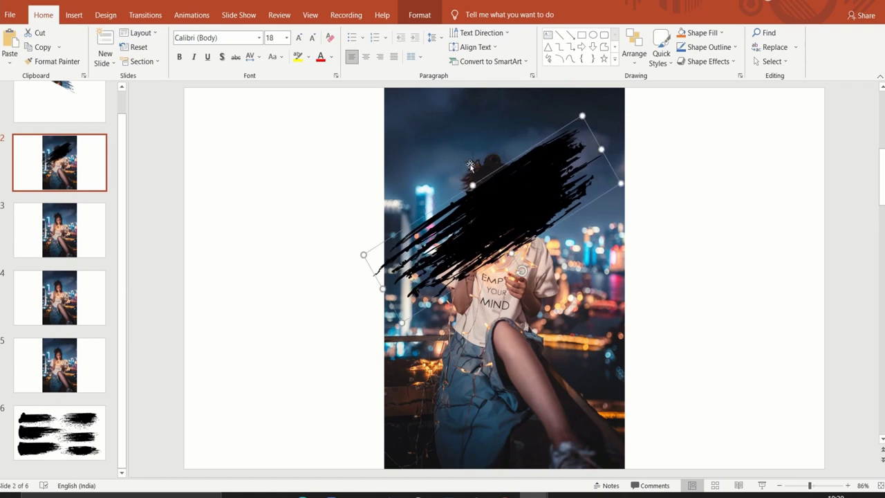
# Intersect slide 2's photo with the brush stroke to clip it
pyautogui.keyDown('shift'); pyautogui.click(506, 210); pyautogui.keyUp('shift')
pyautogui.click(419, 15)
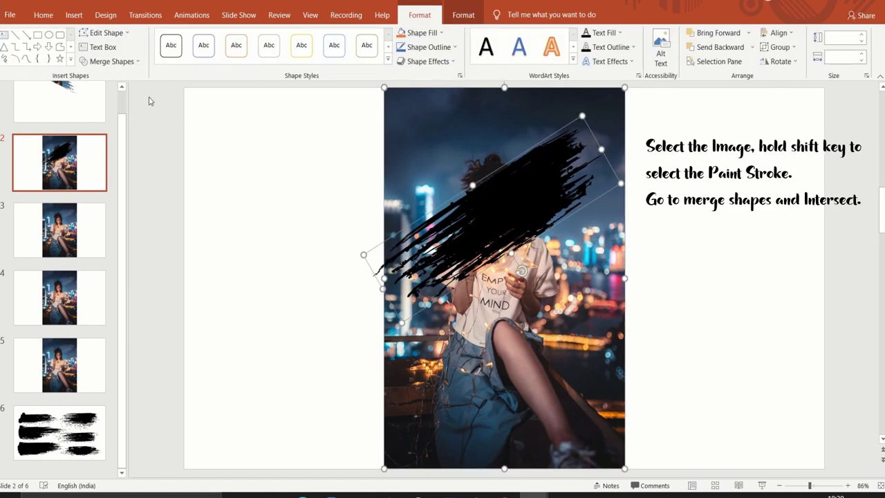
pyautogui.click(135, 66)
pyautogui.click(108, 118)
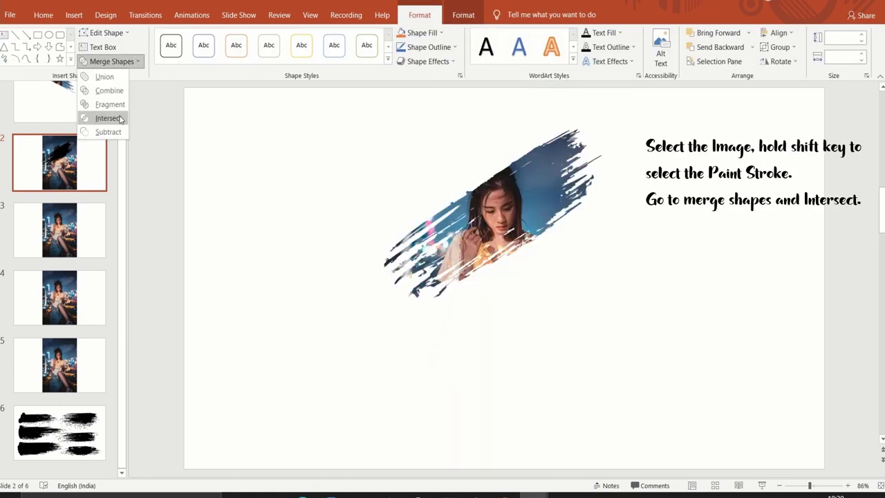
# Cut the clipped piece from slide 2 and paste it onto slide 1, crossing the first
pyautogui.rightClick(434, 261)
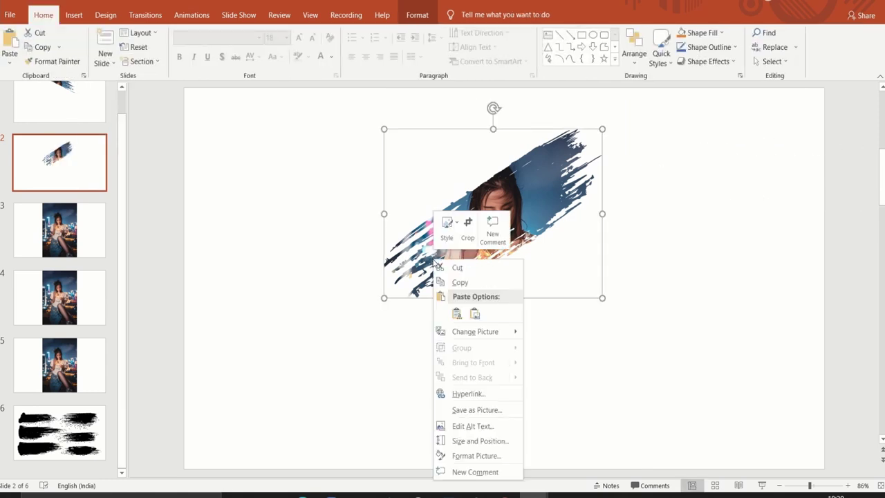
pyautogui.click(442, 267)
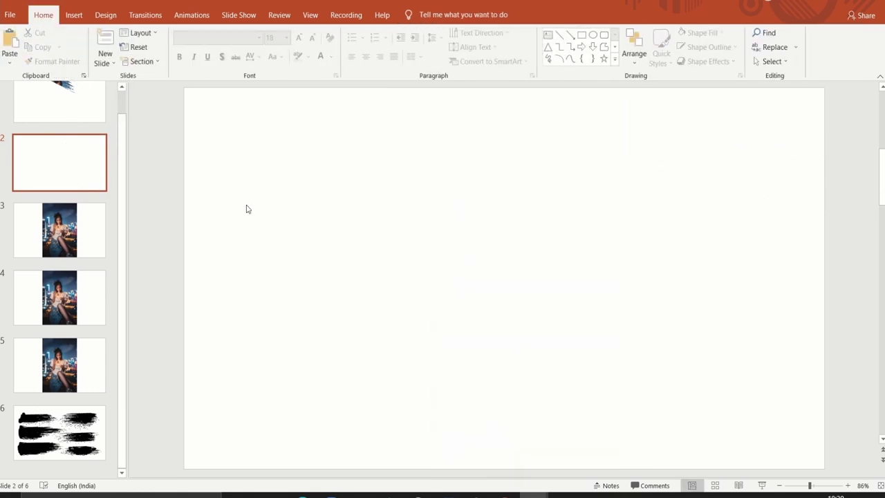
pyautogui.click(91, 102)
pyautogui.rightClick(276, 184)
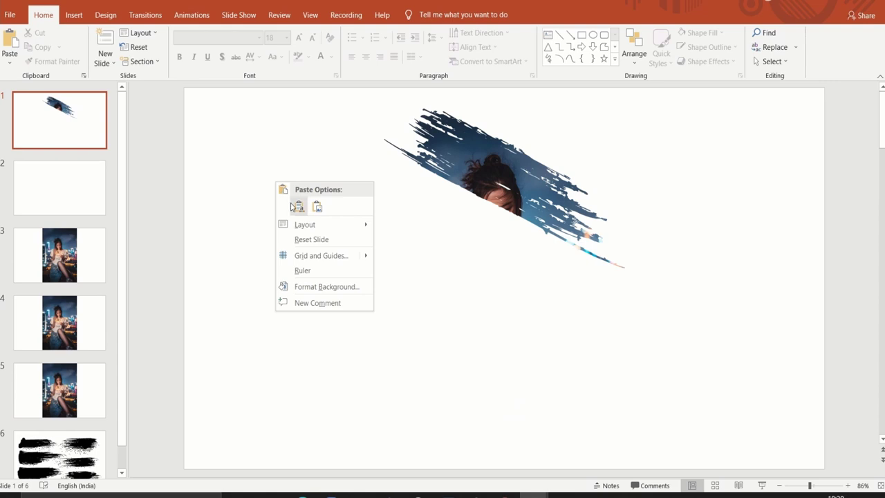
pyautogui.click(297, 206)
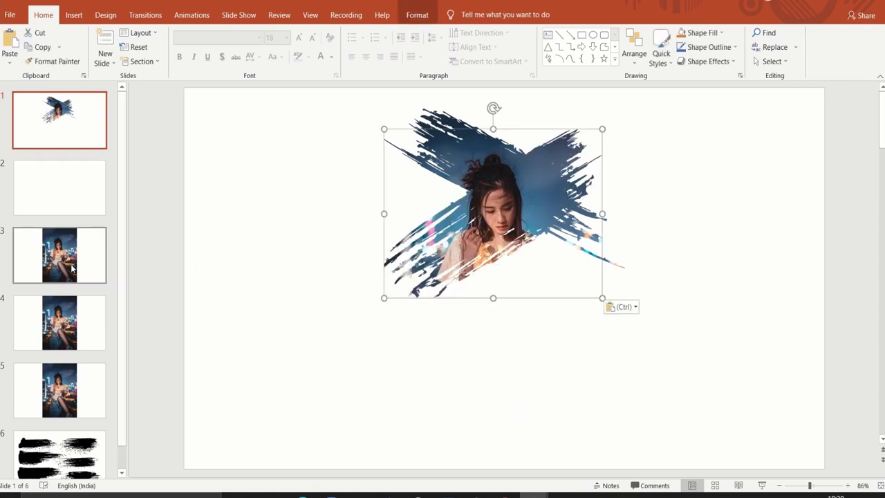
pyautogui.click(75, 465)
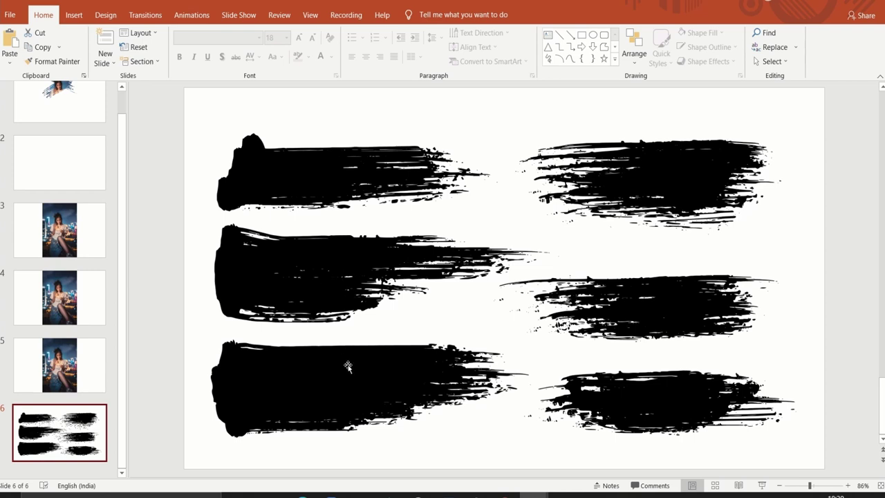
# Copy the bottom-left brush stroke from the stroke slide and paste it onto slide 3
pyautogui.click(348, 366)
pyautogui.click(348, 367)
pyautogui.rightClick(348, 367)
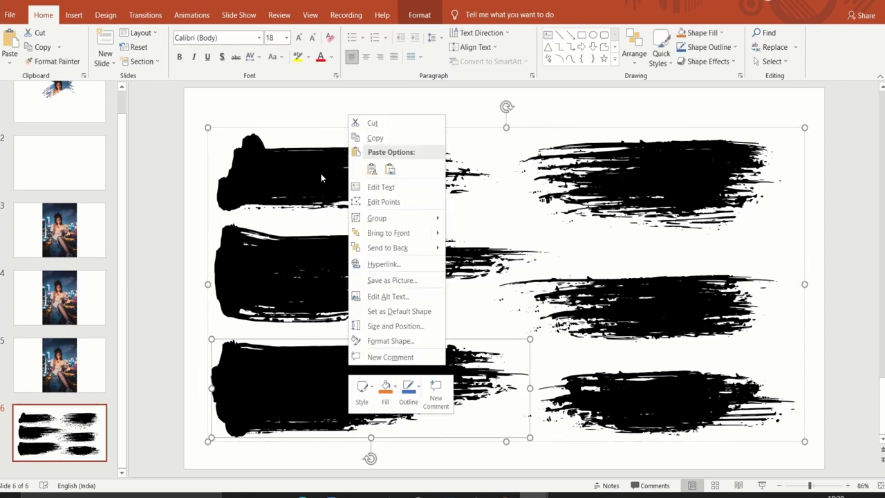
pyautogui.click(354, 140)
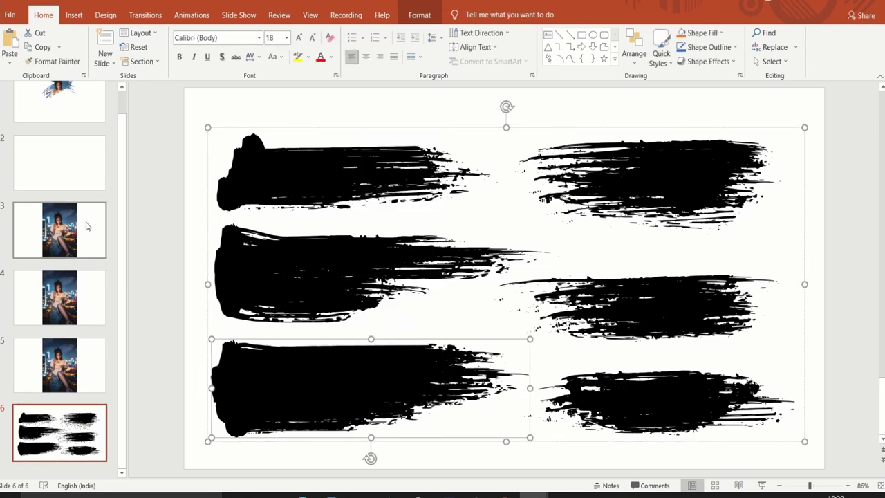
pyautogui.click(89, 226)
pyautogui.rightClick(269, 197)
pyautogui.click(290, 217)
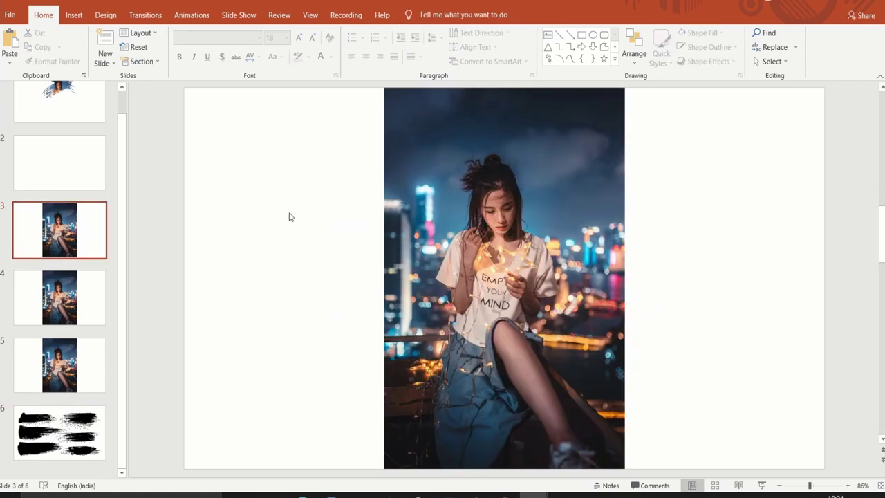
# Thin, shorten and tilt the stroke into a diagonal across the upper middle of the photo
pyautogui.moveTo(261, 376); pyautogui.dragTo(421, 218)
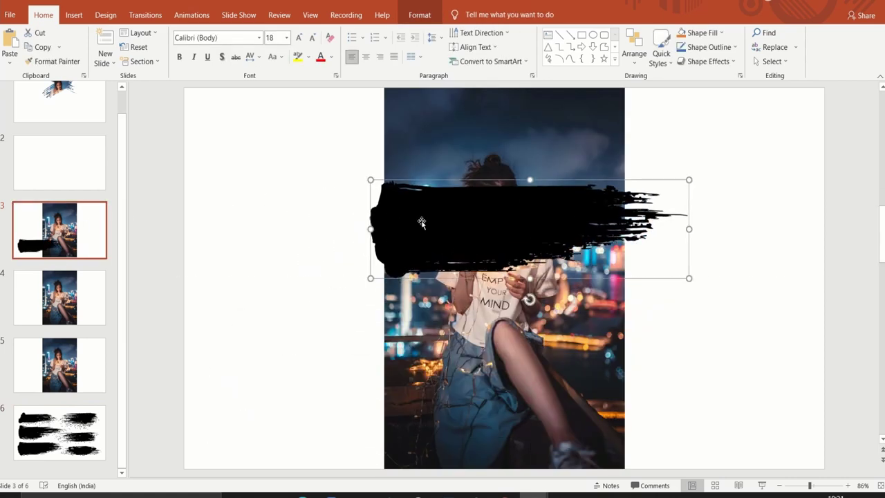
pyautogui.moveTo(530, 278); pyautogui.dragTo(530, 263)
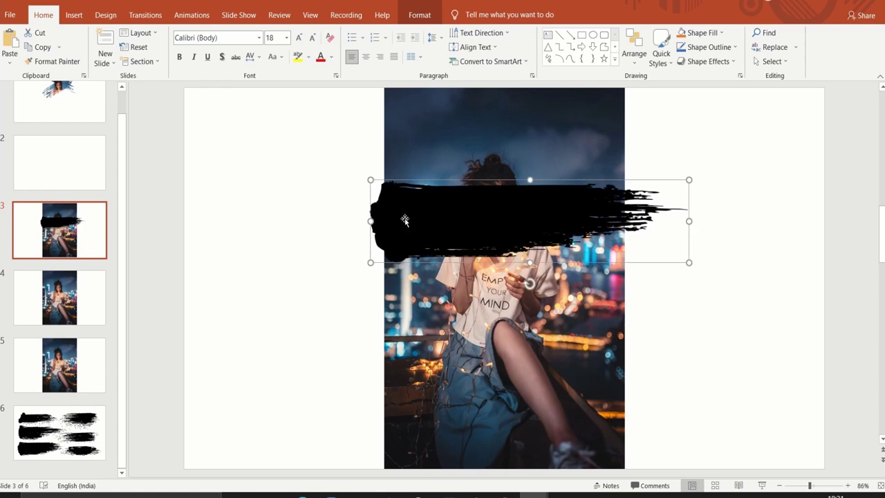
pyautogui.moveTo(368, 221); pyautogui.dragTo(382, 222)
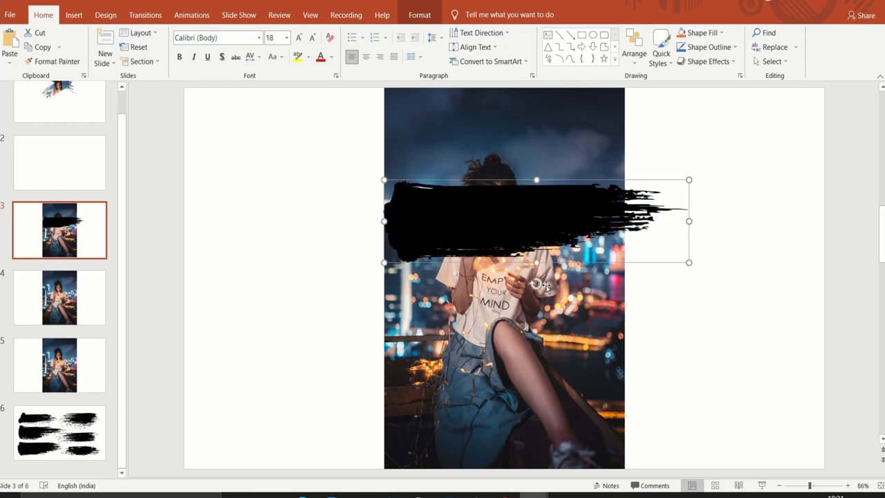
pyautogui.moveTo(538, 285); pyautogui.dragTo(476, 338)
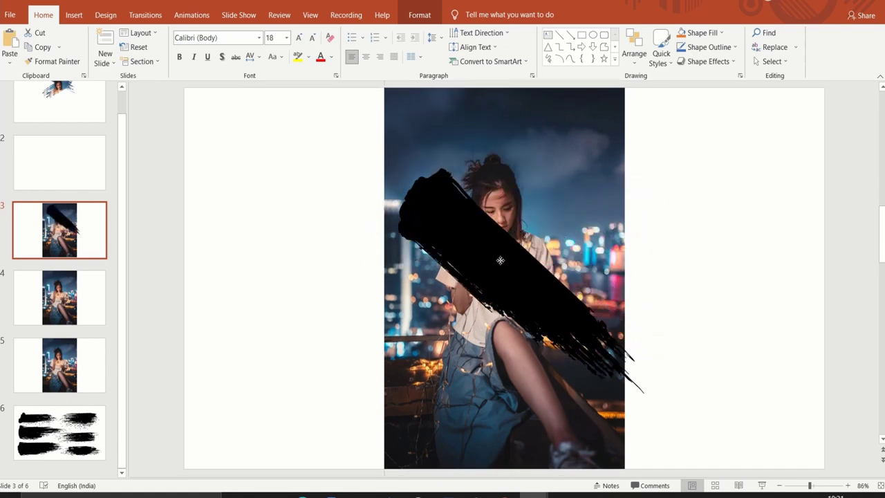
pyautogui.moveTo(619, 409); pyautogui.dragTo(587, 379)
pyautogui.moveTo(435, 274)
pyautogui.mouseDown()
pyautogui.moveTo(443, 282)
pyautogui.moveTo(457, 255)
pyautogui.mouseUp()
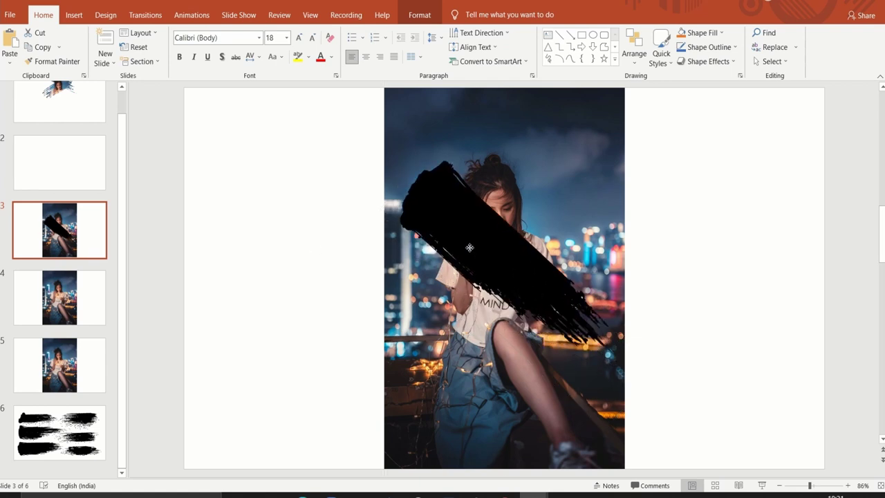
pyautogui.moveTo(481, 329)
pyautogui.mouseDown()
pyautogui.moveTo(470, 311)
pyautogui.moveTo(478, 319)
pyautogui.mouseUp()
# Intersect the photo with the stroke using Merge Shapes to clip it
pyautogui.keyDown('shift'); pyautogui.click(442, 138); pyautogui.keyUp('shift')
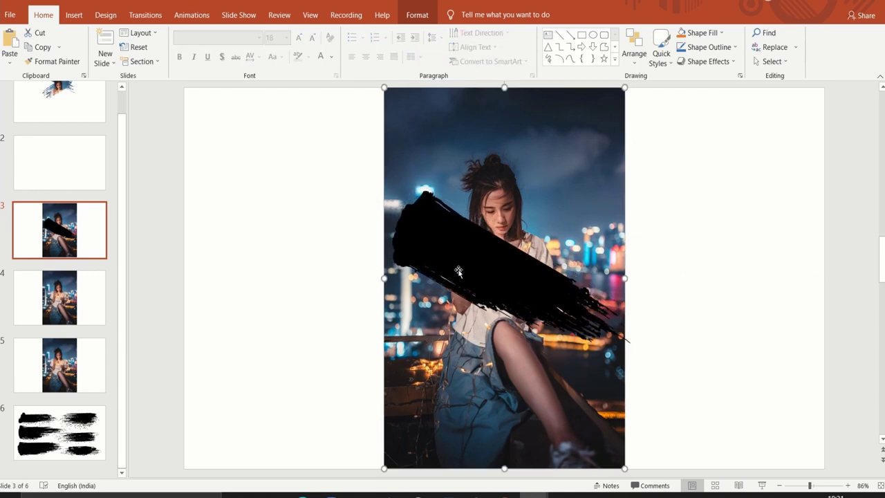
pyautogui.click(420, 14)
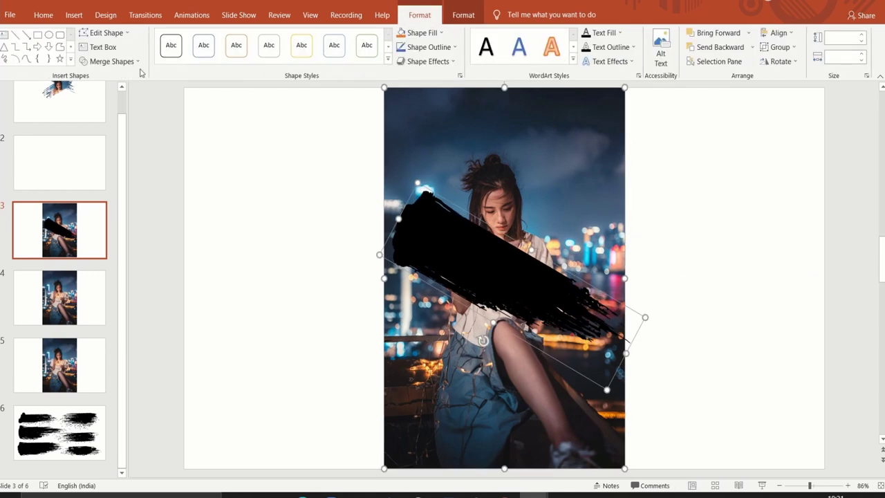
pyautogui.click(138, 62)
pyautogui.click(126, 118)
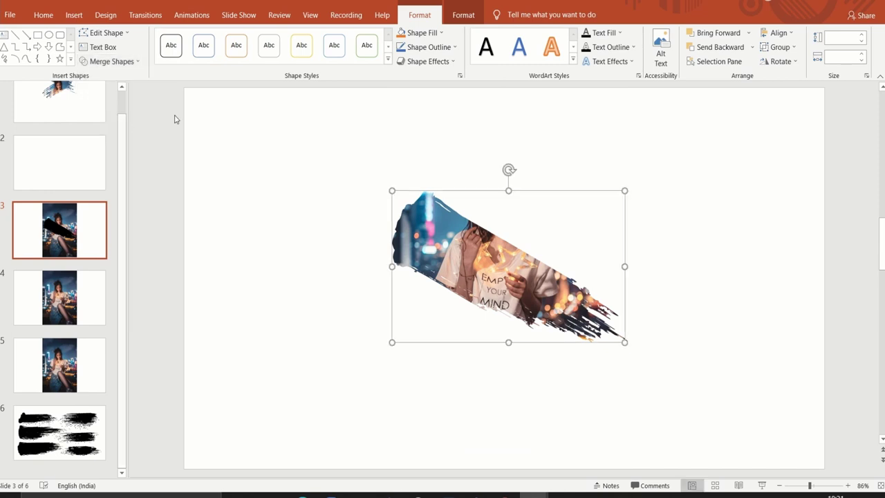
# Cut the clipped piece from slide 3 and paste it into slide 1's collage
pyautogui.rightClick(528, 278)
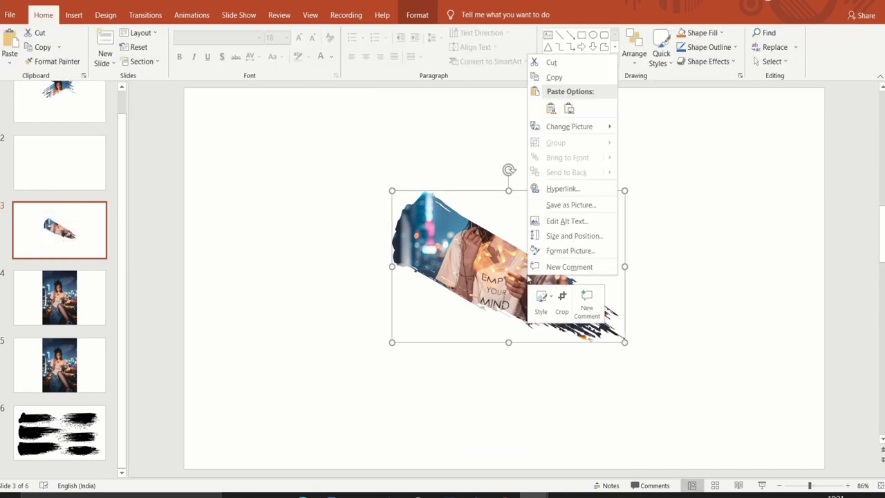
pyautogui.click(538, 62)
pyautogui.click(89, 114)
pyautogui.rightClick(237, 183)
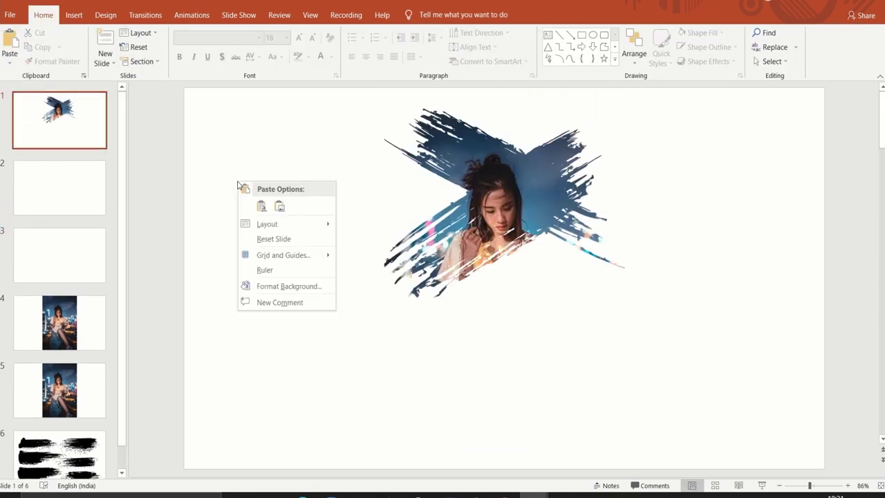
pyautogui.click(262, 206)
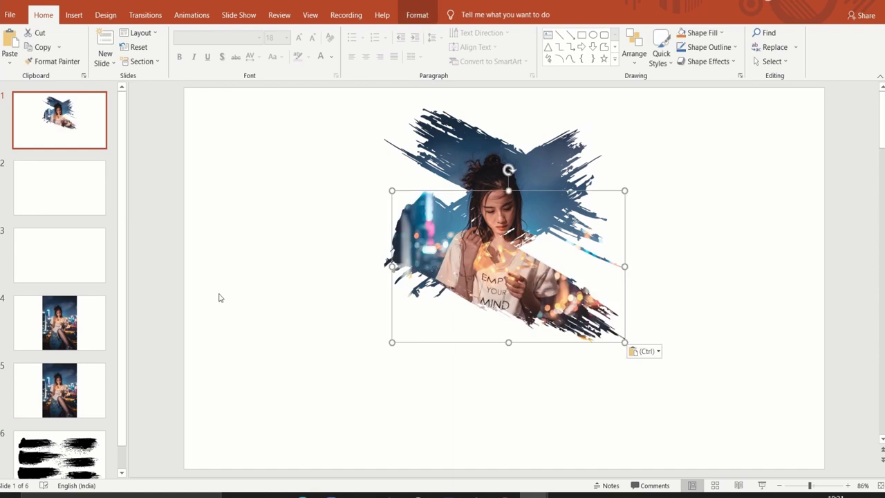
pyautogui.click(104, 339)
# Duplicate slide 4, move the copy down, and copy the top-left brush stroke
pyautogui.hotkey('ctrl', 'd')
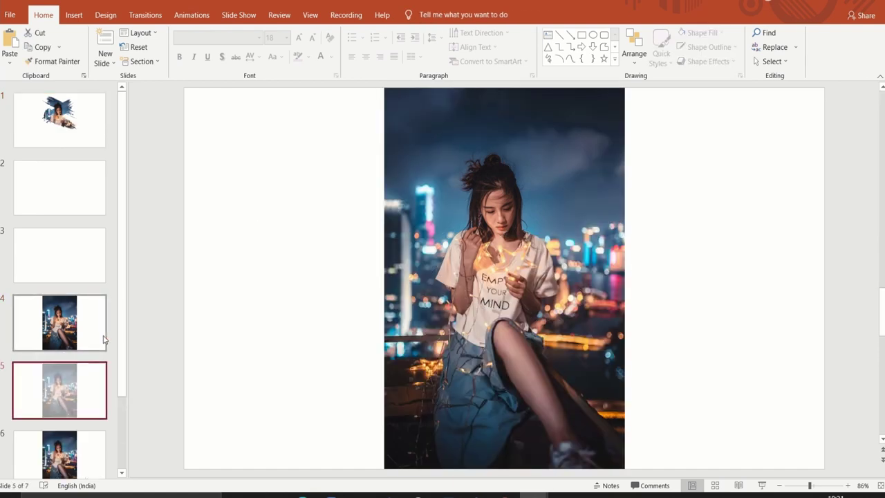
pyautogui.moveTo(118, 338); pyautogui.dragTo(116, 405)
pyautogui.click(59, 438)
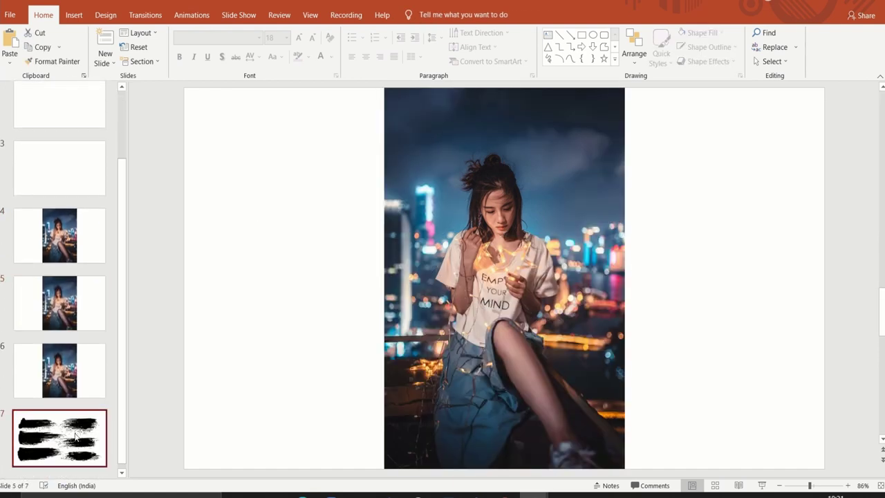
pyautogui.click(349, 178)
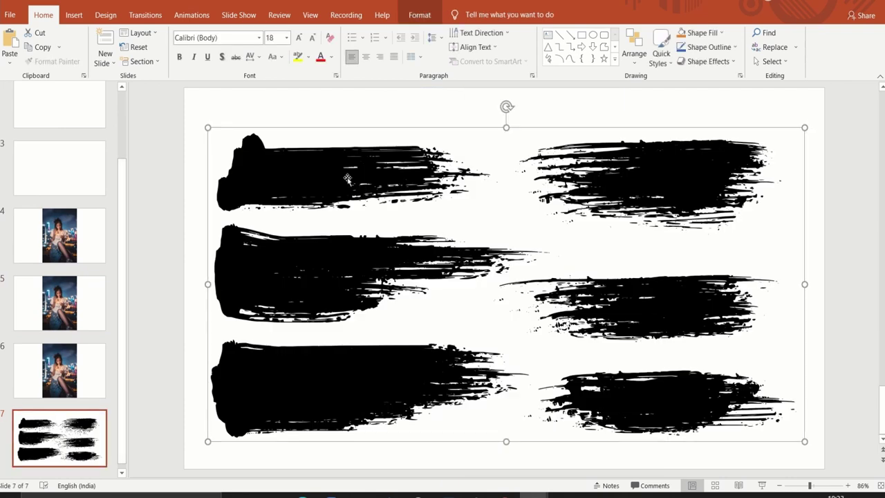
pyautogui.click(349, 179)
pyautogui.rightClick(350, 179)
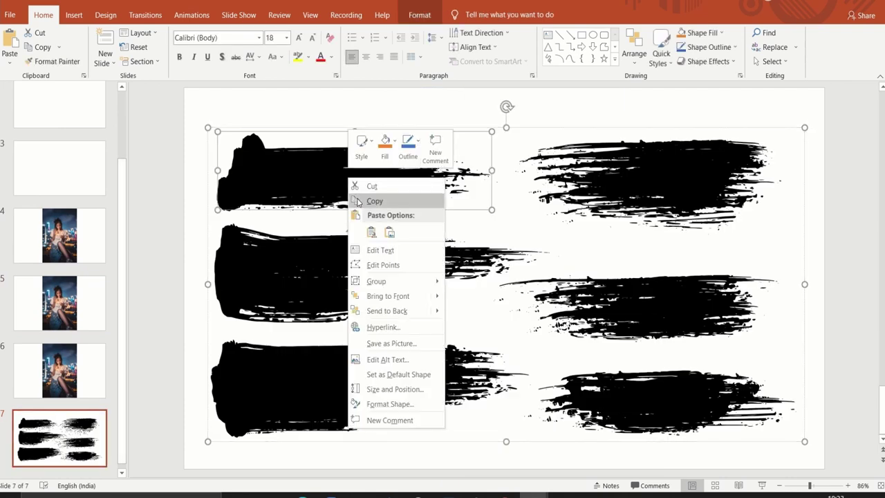
pyautogui.click(360, 201)
# Paste the top-left stroke onto slide 4 and place it over the photo
pyautogui.click(89, 228)
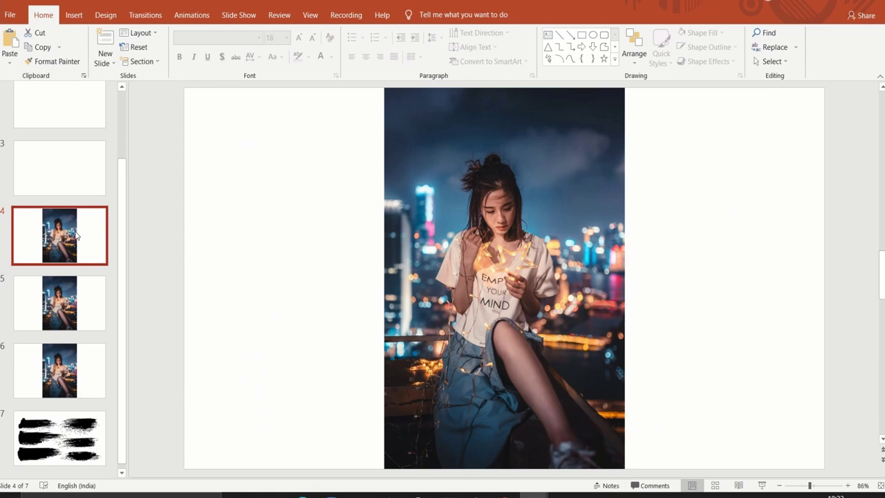
pyautogui.rightClick(291, 179)
pyautogui.click(314, 201)
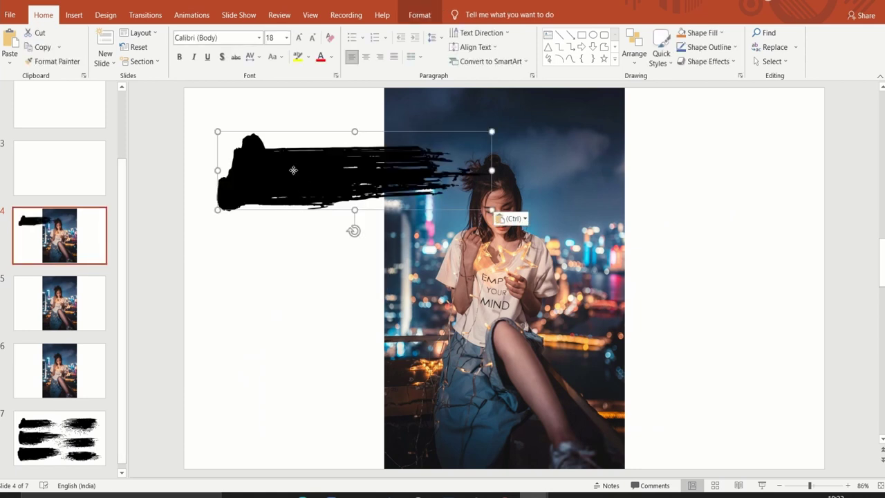
pyautogui.moveTo(293, 170); pyautogui.dragTo(466, 272)
# Delete the blank slides 3 and 2
pyautogui.rightClick(83, 160)
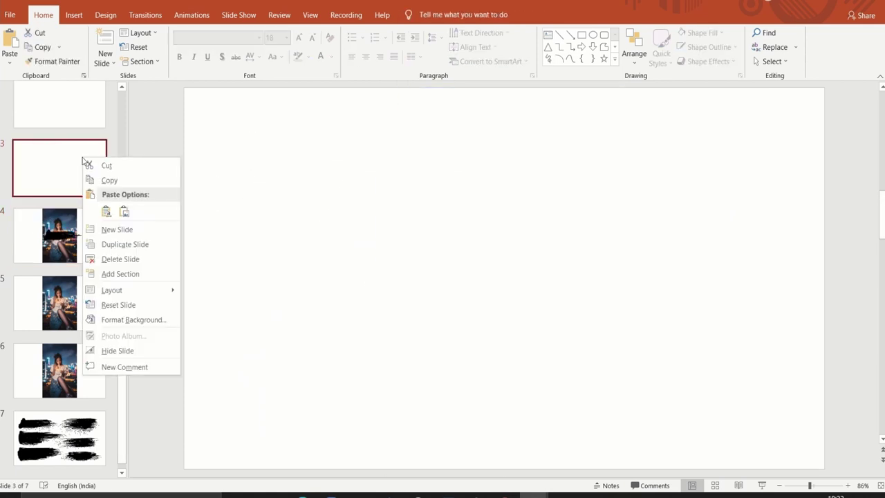
pyautogui.click(103, 259)
pyautogui.click(60, 169)
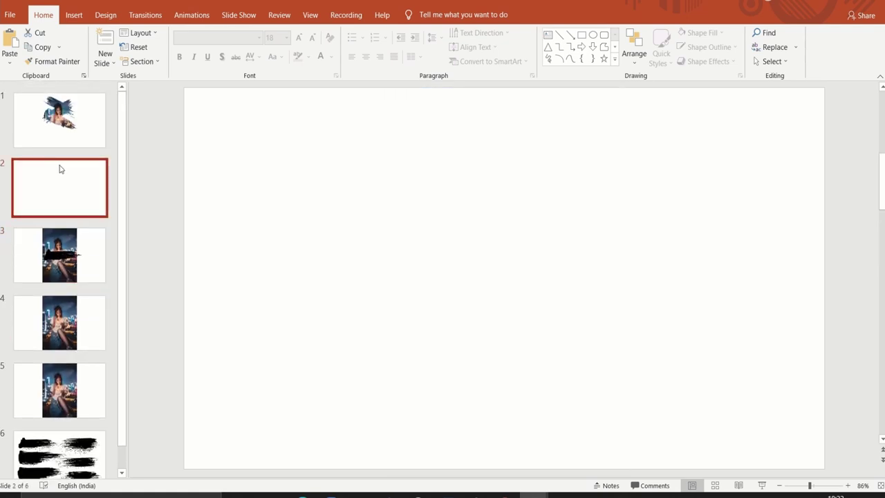
pyautogui.rightClick(60, 169)
pyautogui.click(80, 266)
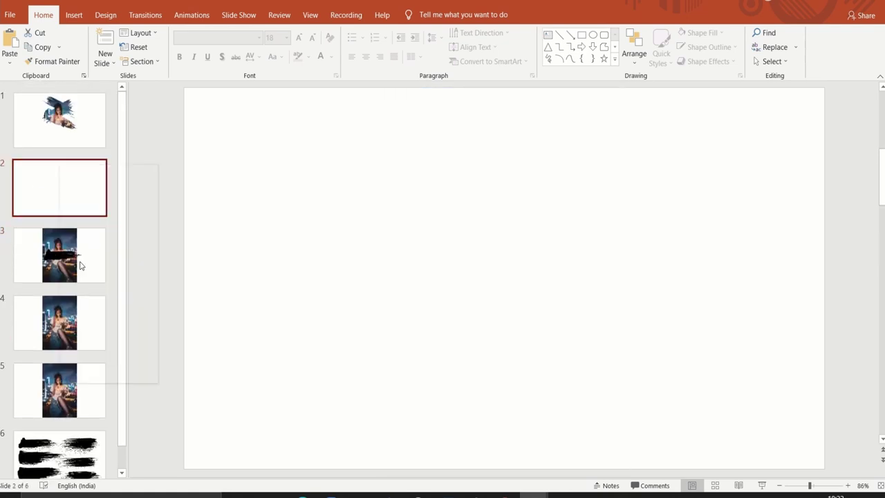
# Move the stroke down across the photo and intersect the photo with it
pyautogui.click(469, 275)
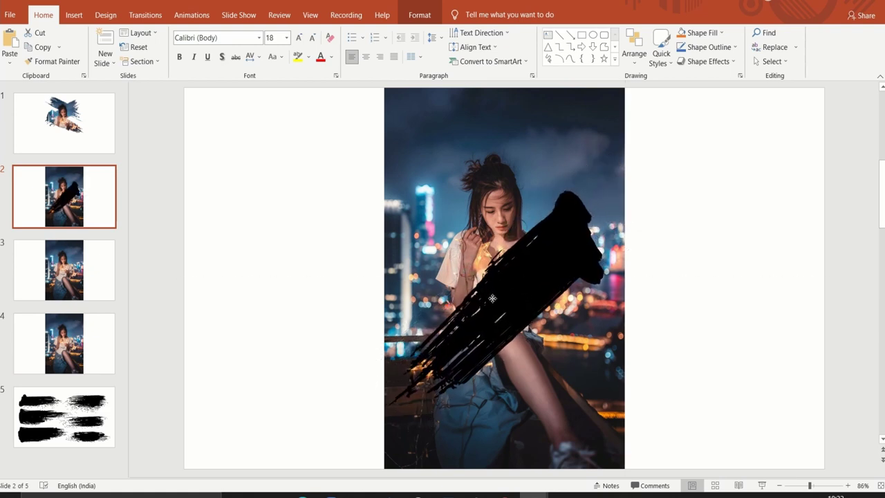
pyautogui.moveTo(493, 299); pyautogui.dragTo(480, 317)
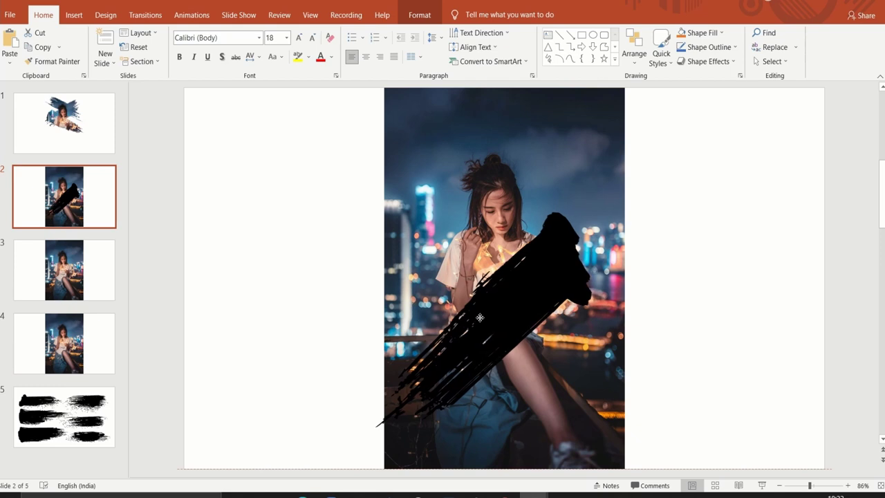
pyautogui.keyDown('shift'); pyautogui.click(442, 228); pyautogui.keyUp('shift')
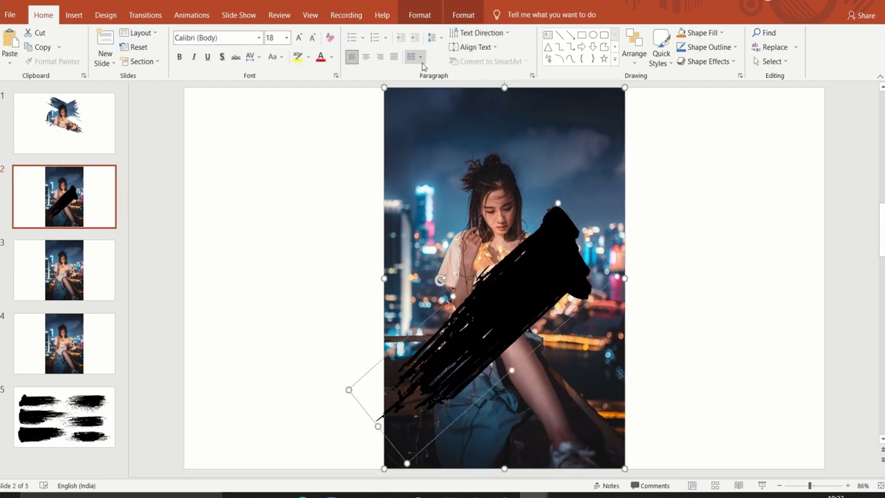
pyautogui.click(420, 15)
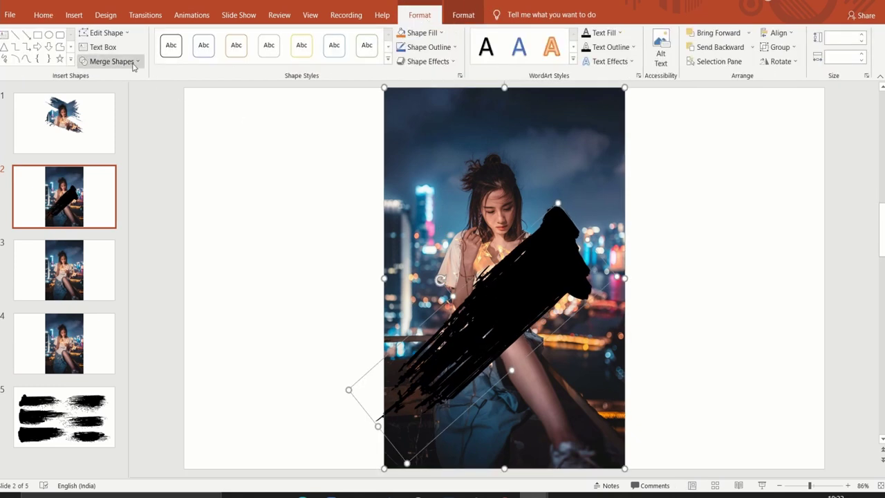
pyautogui.click(134, 64)
pyautogui.click(120, 119)
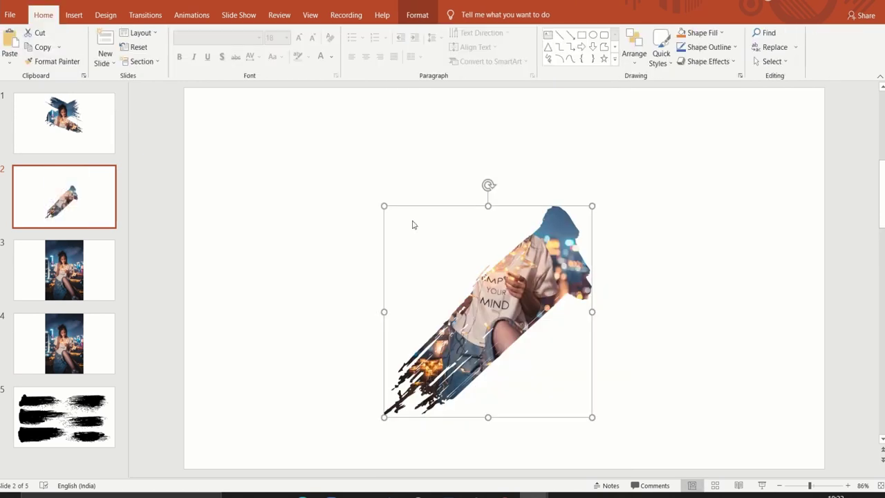
# Cut the clipped piece and paste it onto slide 1, crossing the existing piece
pyautogui.rightClick(385, 205)
pyautogui.click(397, 211)
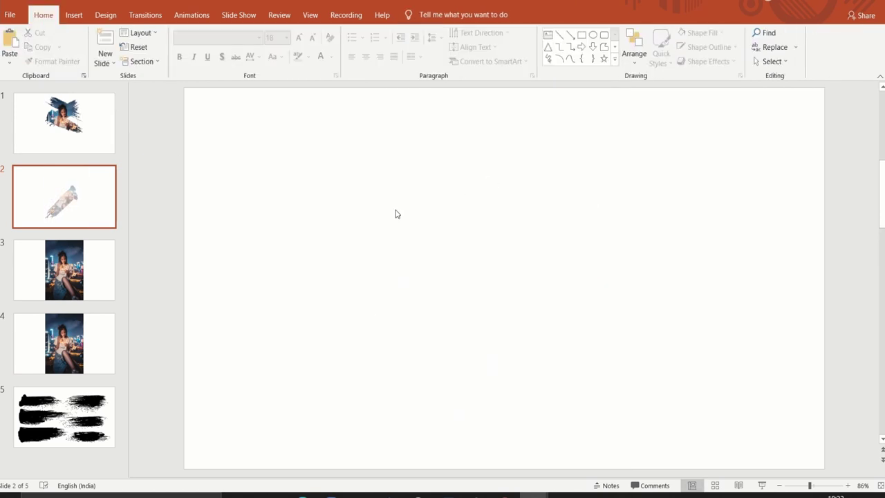
pyautogui.click(95, 133)
pyautogui.rightClick(246, 177)
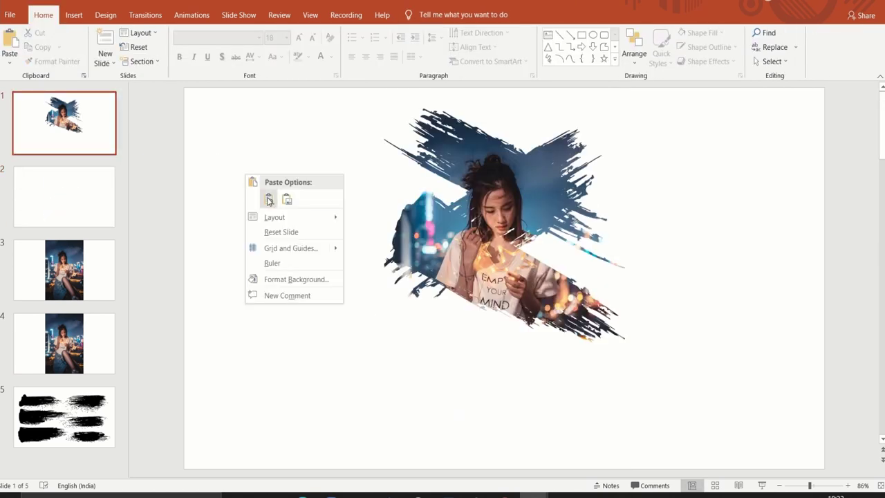
pyautogui.click(269, 200)
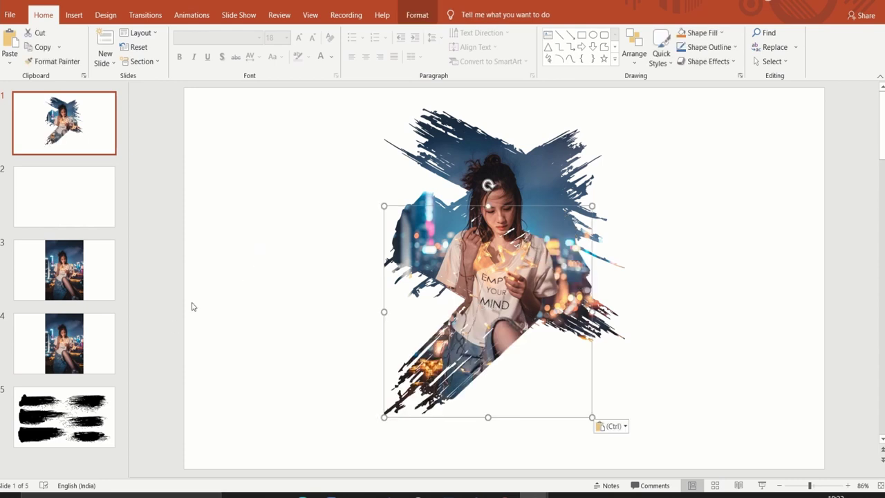
pyautogui.click(484, 398)
# Copy the middle-left brush stroke and paste it onto slide 3's photo
pyautogui.click(66, 415)
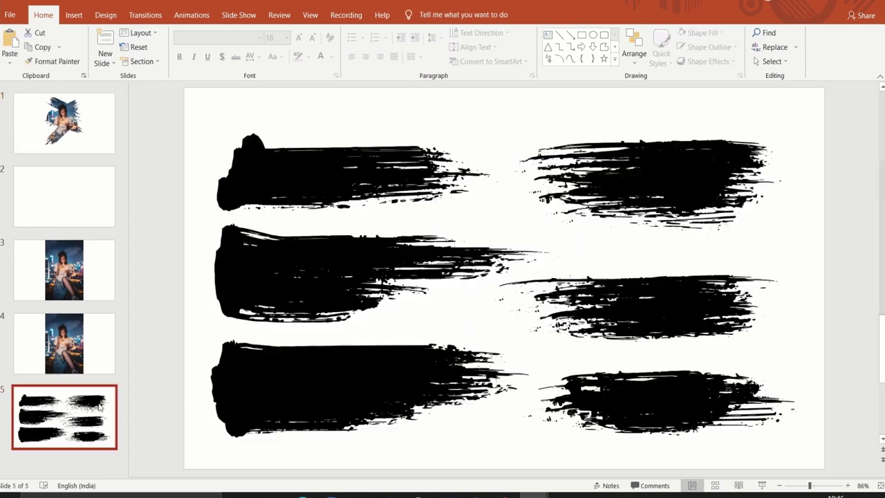
pyautogui.click(247, 302)
pyautogui.click(248, 302)
pyautogui.rightClick(248, 302)
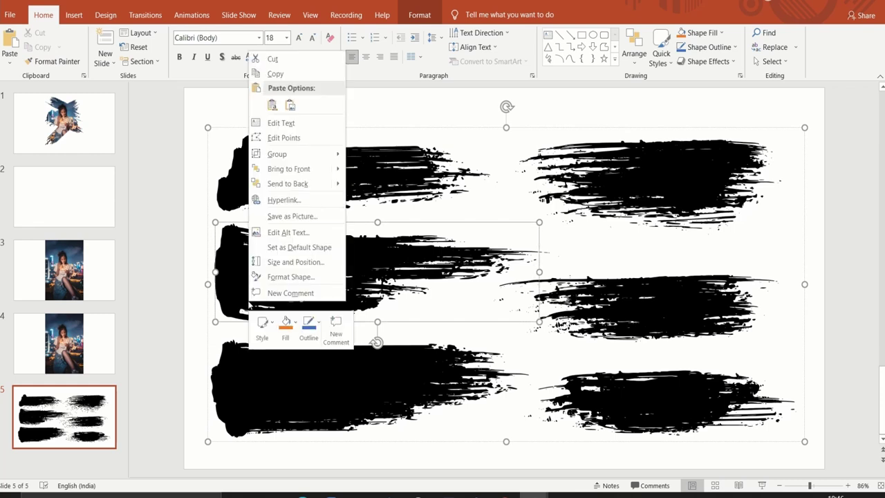
pyautogui.click(270, 74)
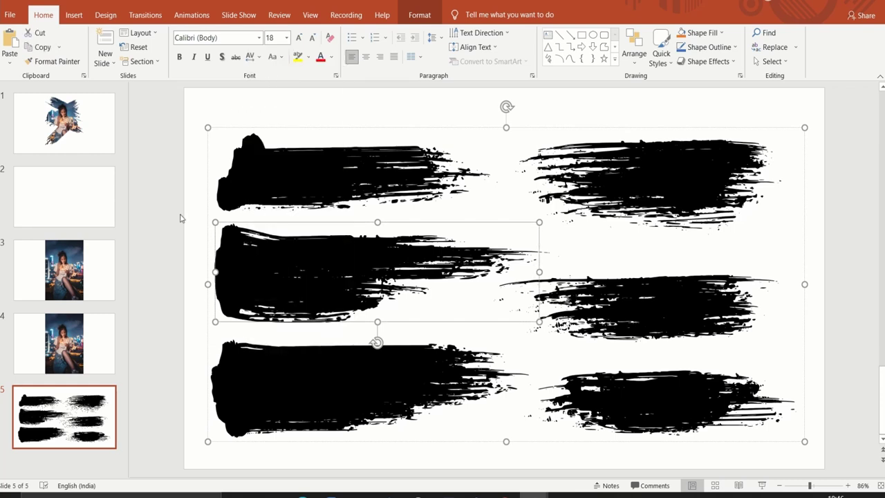
pyautogui.click(72, 292)
pyautogui.rightClick(233, 206)
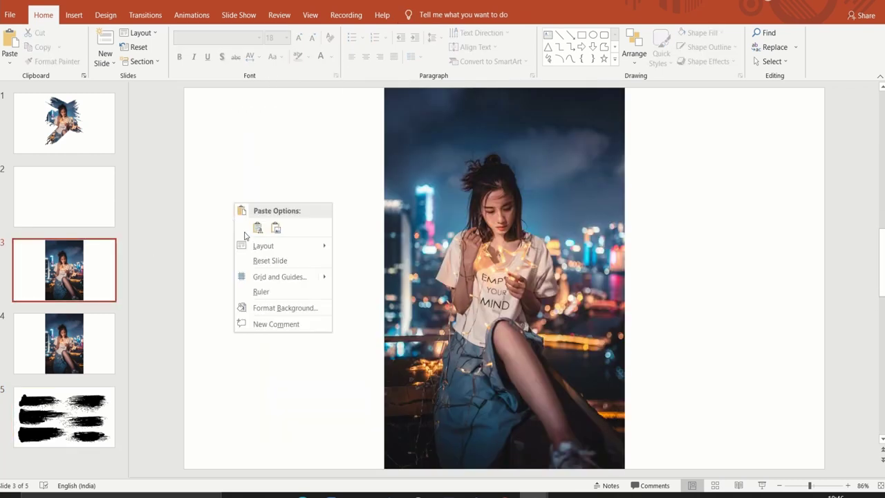
pyautogui.click(257, 228)
# Narrow the stroke and tilt it steeply across the girl's lap
pyautogui.moveTo(304, 270); pyautogui.dragTo(471, 318)
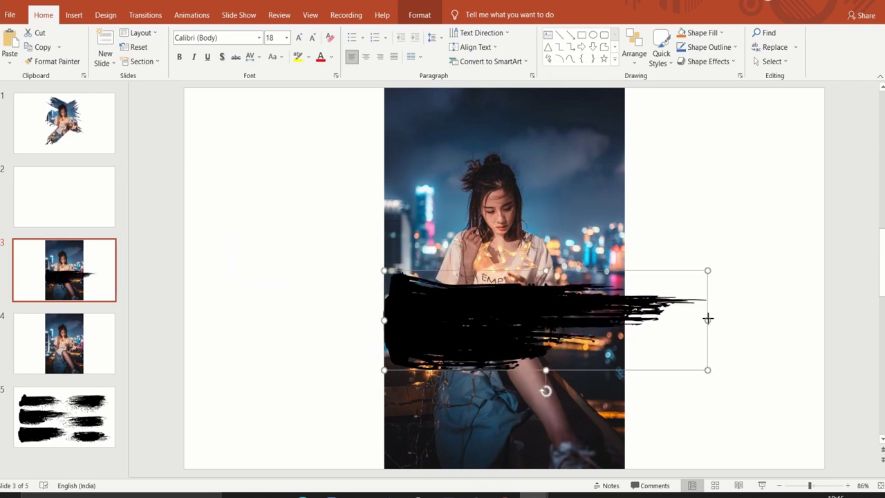
pyautogui.moveTo(708, 320); pyautogui.dragTo(643, 321)
pyautogui.moveTo(513, 393); pyautogui.dragTo(485, 456)
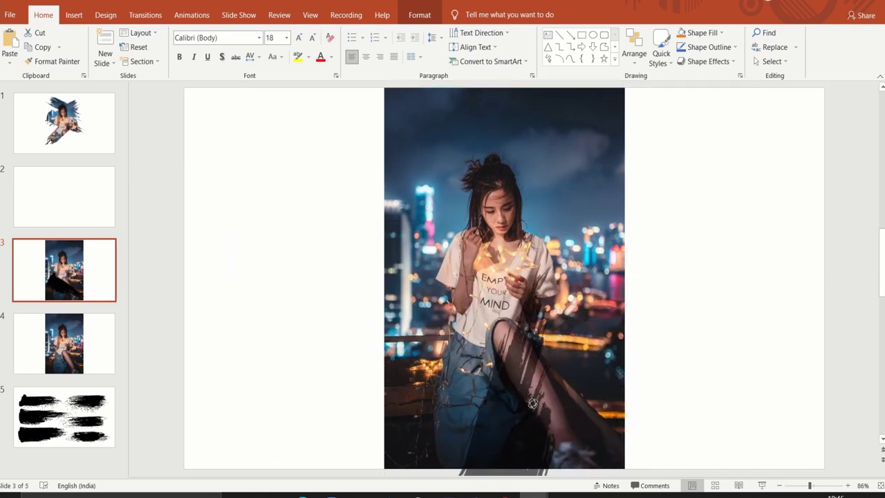
pyautogui.moveTo(485, 457); pyautogui.dragTo(515, 477)
pyautogui.moveTo(526, 415); pyautogui.dragTo(505, 369)
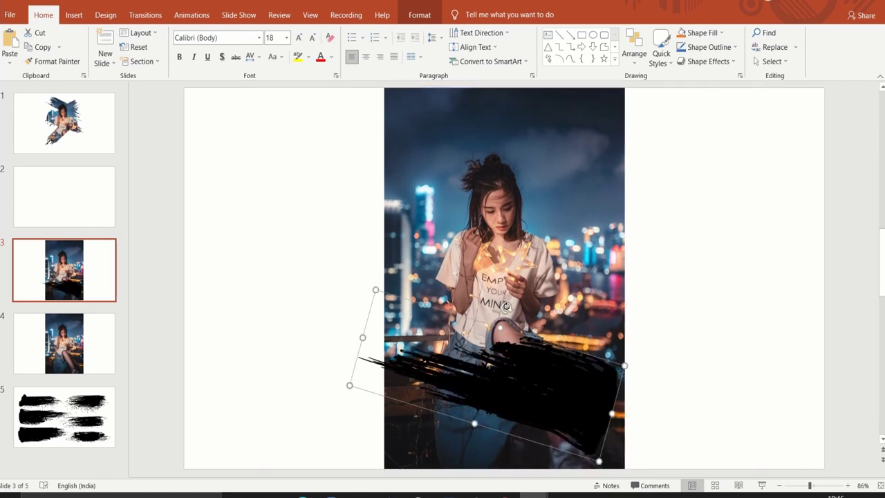
pyautogui.moveTo(506, 307); pyautogui.dragTo(521, 309)
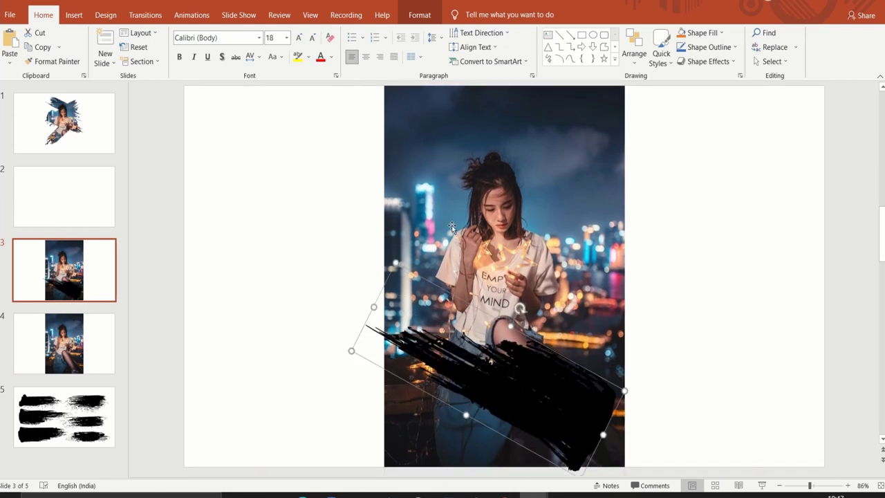
# Intersect the photo with the tilted stroke using Merge Shapes
pyautogui.click(441, 192)
pyautogui.keyDown('shift'); pyautogui.click(484, 381); pyautogui.keyUp('shift')
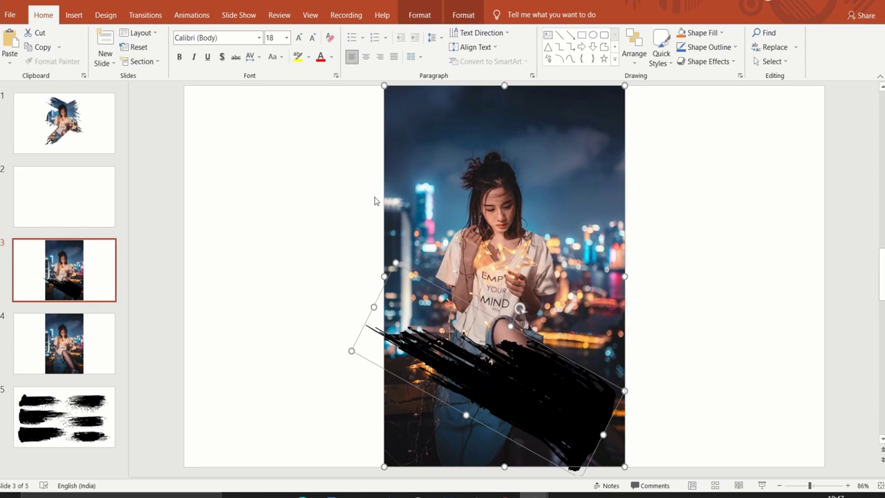
pyautogui.click(427, 19)
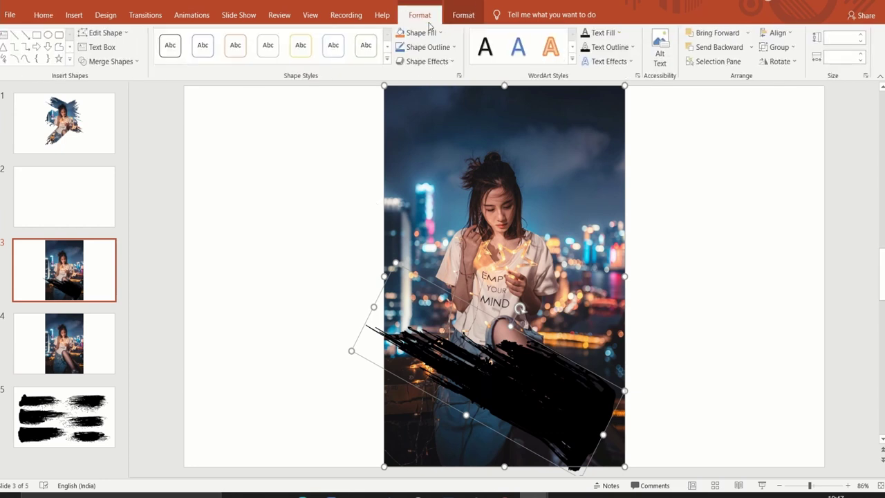
pyautogui.click(137, 62)
pyautogui.click(109, 118)
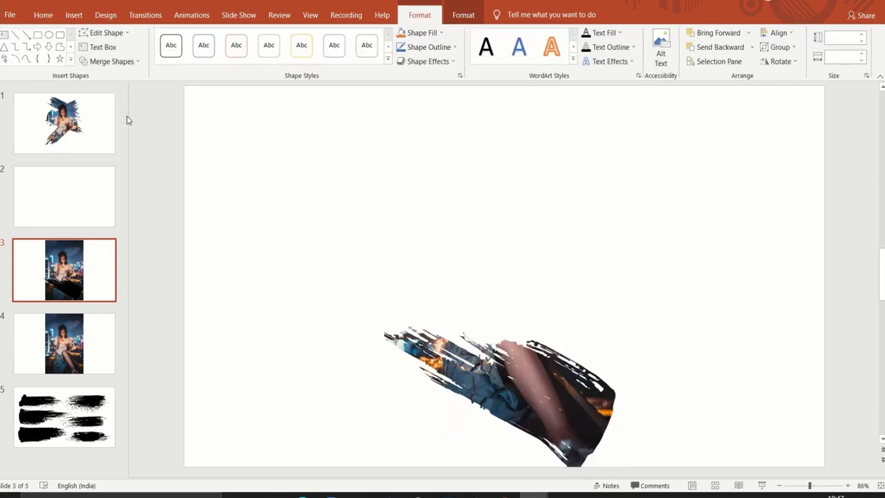
# Cut the clipped piece from slide 3 to paste on slide 1
pyautogui.rightClick(460, 355)
pyautogui.click(467, 142)
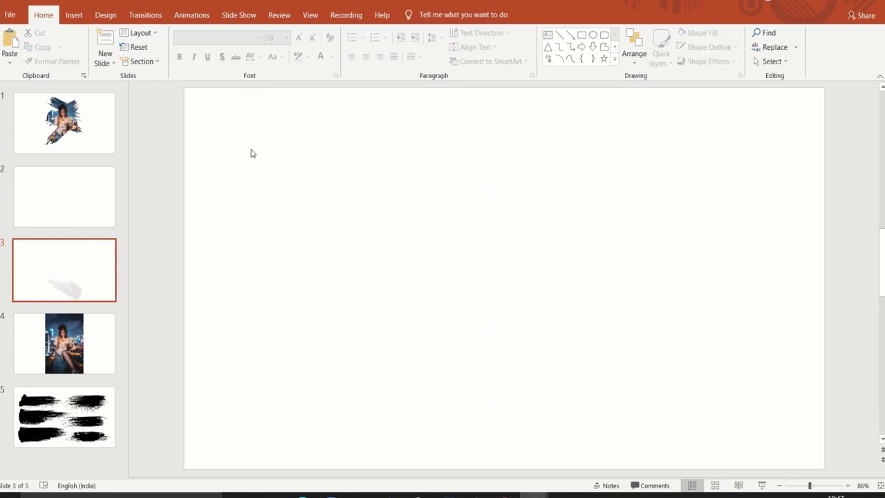
pyautogui.click(93, 141)
pyautogui.rightClick(253, 206)
# Paste the fifth piece on slide 1, then give the two upper pieces Wipe From Left and From Right
pyautogui.click(274, 221)
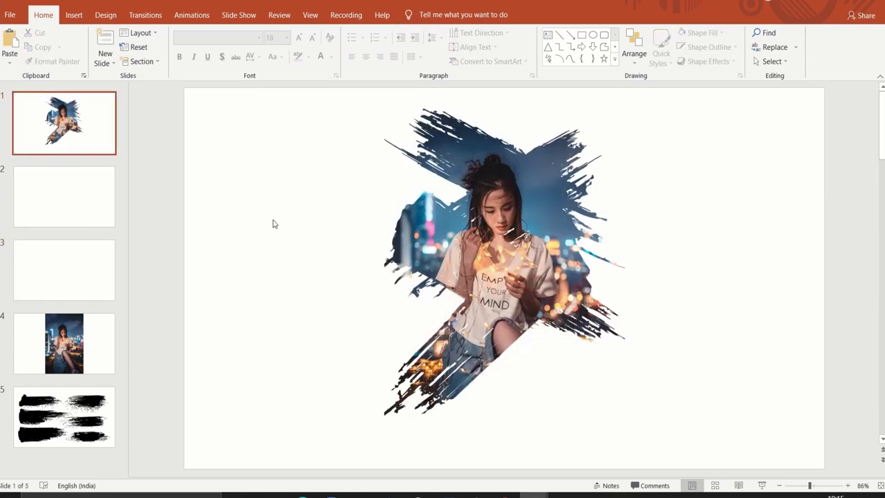
pyautogui.click(446, 135)
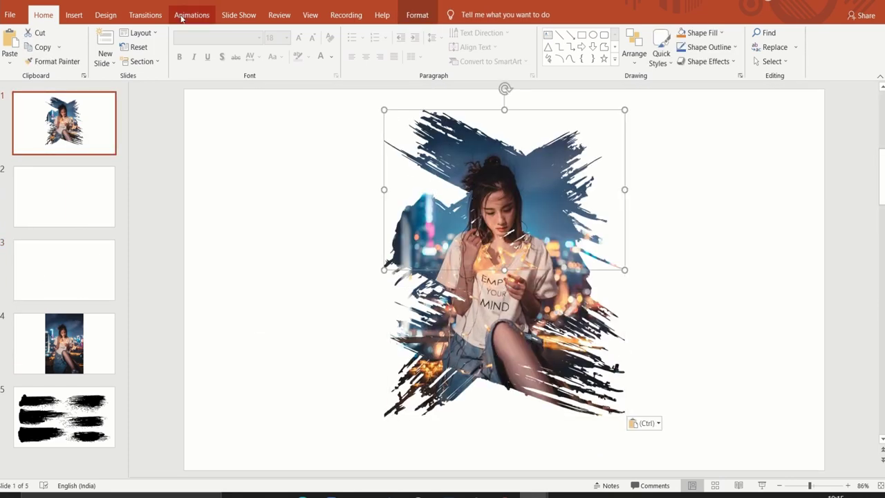
pyautogui.click(192, 14)
pyautogui.click(333, 57)
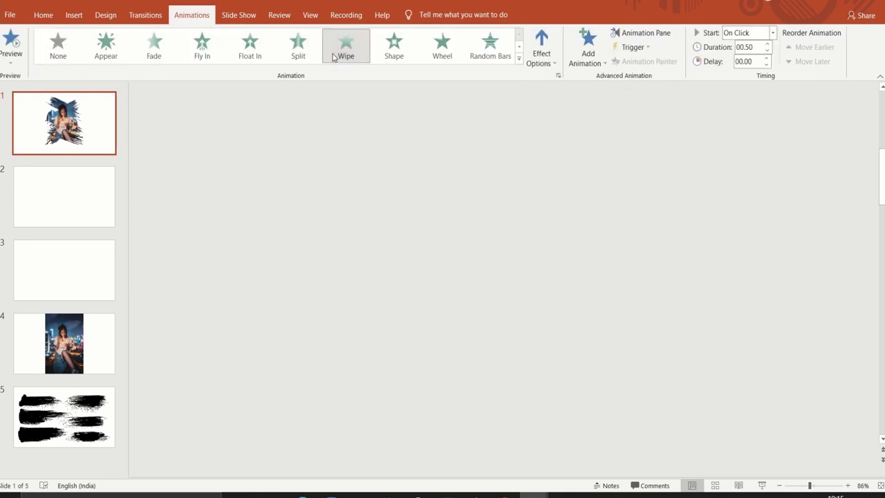
pyautogui.click(543, 55)
pyautogui.click(540, 125)
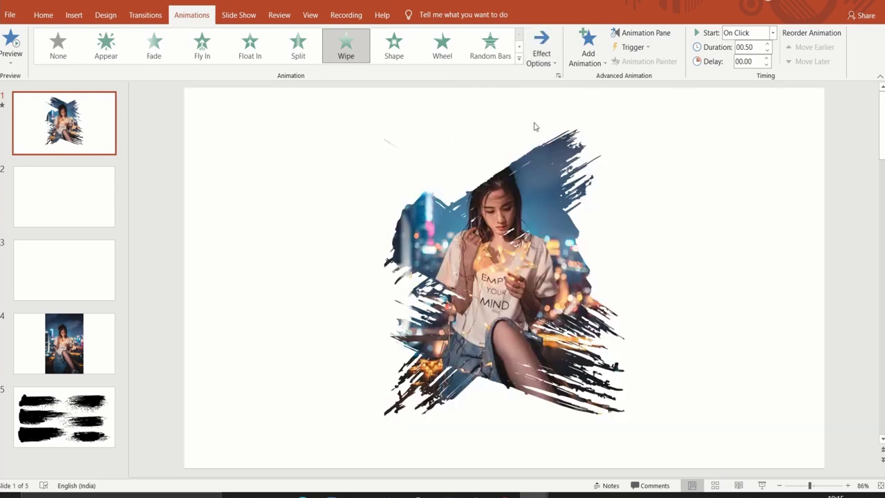
pyautogui.click(565, 143)
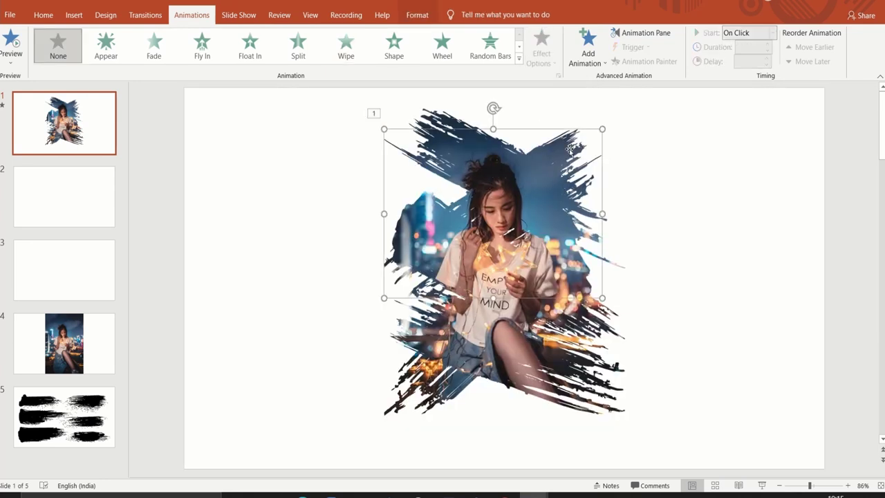
pyautogui.click(347, 50)
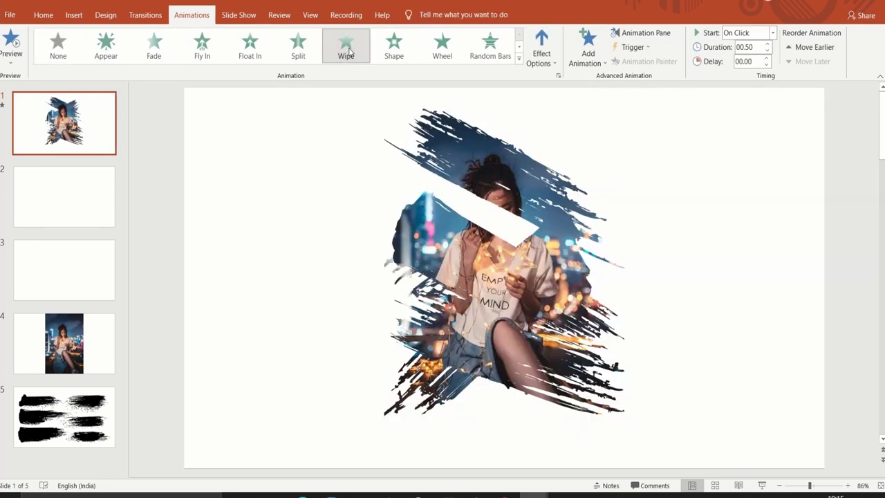
pyautogui.click(546, 63)
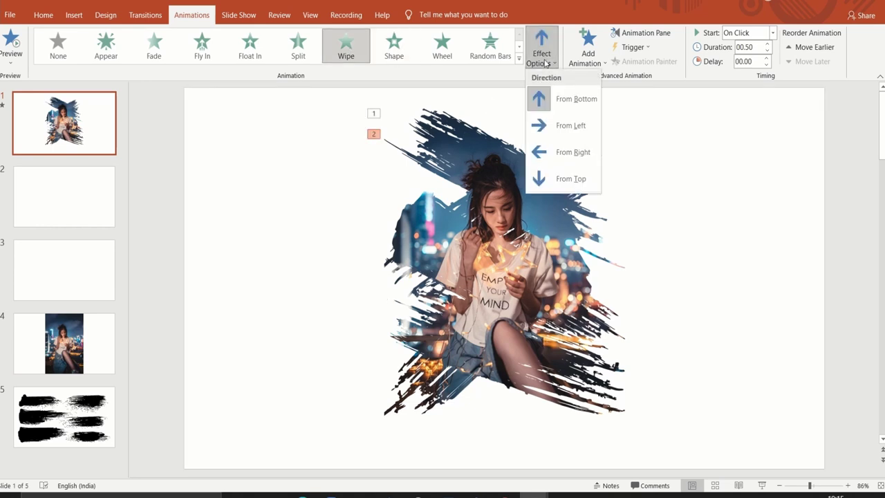
pyautogui.click(566, 148)
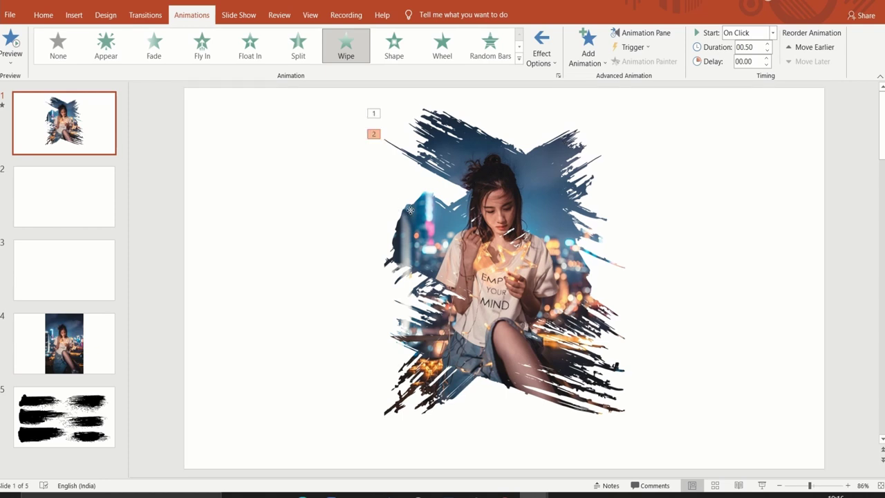
# Give the remaining three pieces Wipe entrances: From Left, From Right, From Left
pyautogui.click(410, 210)
pyautogui.click(351, 60)
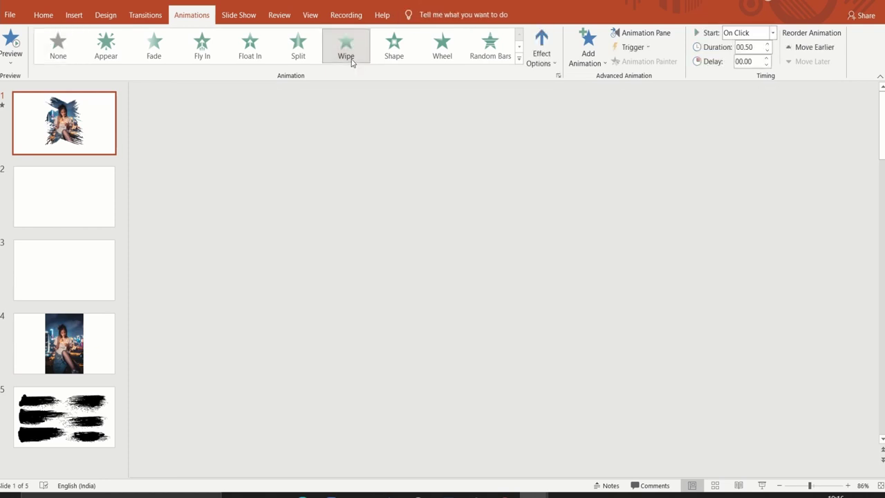
pyautogui.click(541, 49)
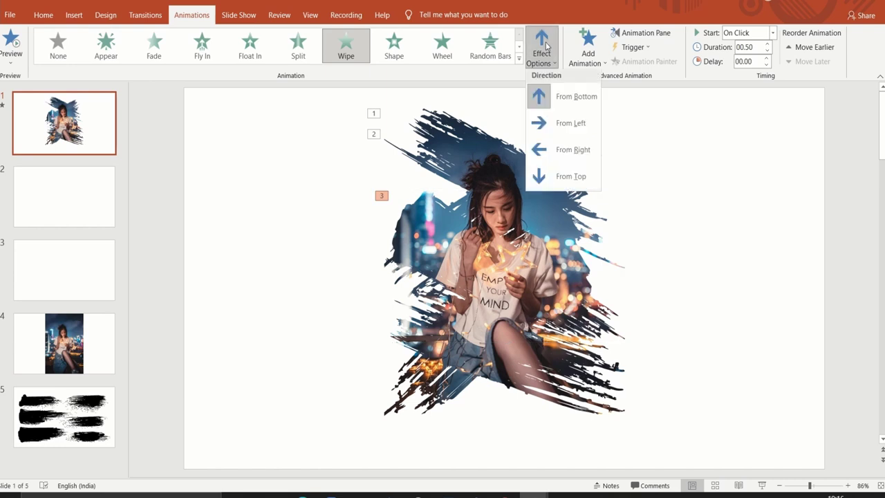
pyautogui.click(538, 125)
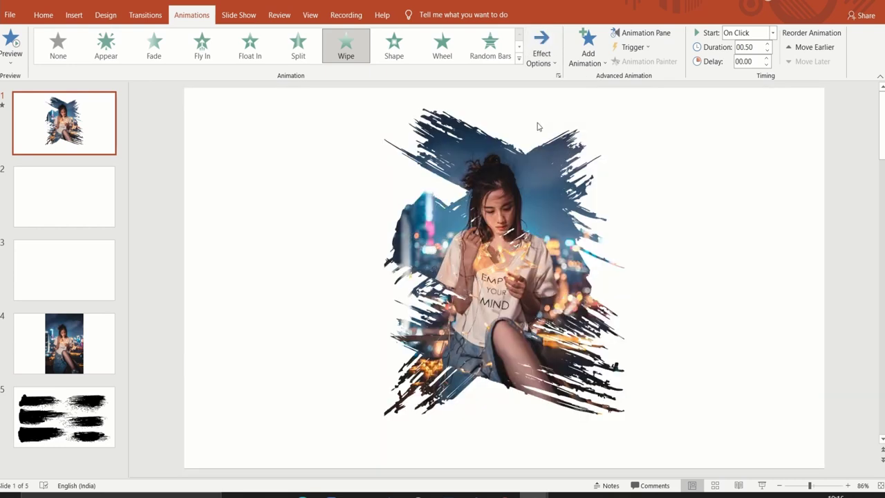
pyautogui.click(505, 221)
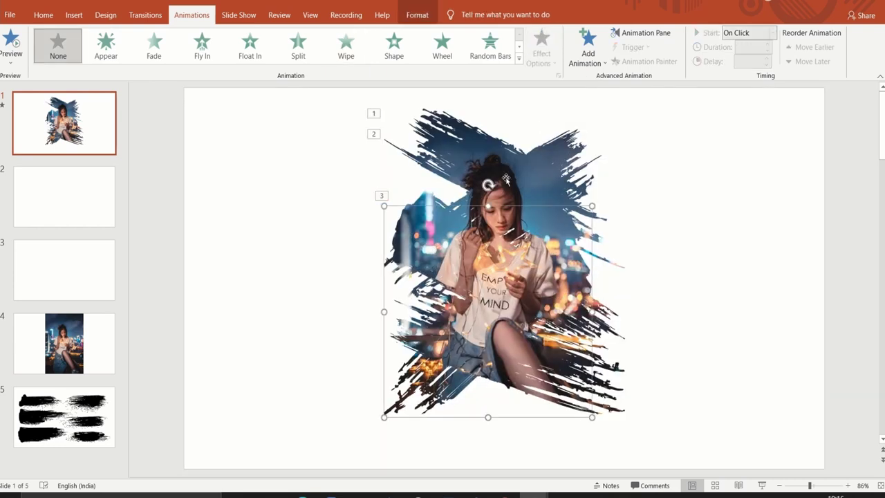
pyautogui.click(346, 45)
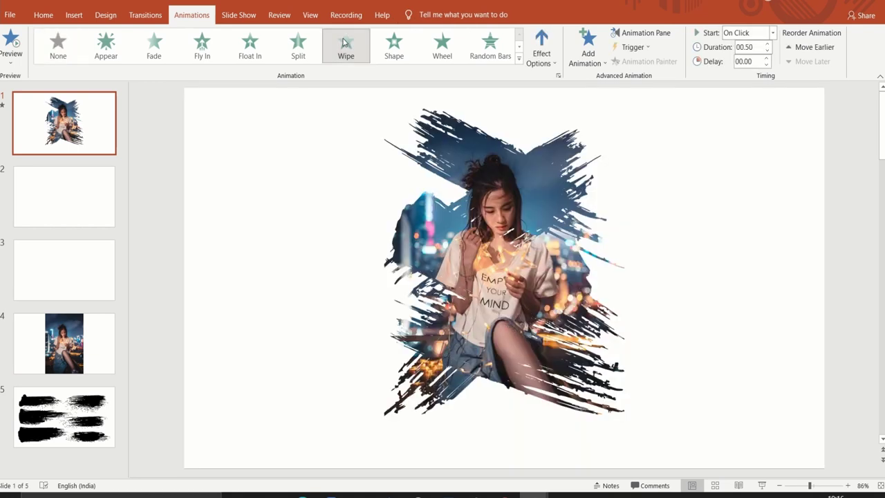
pyautogui.click(546, 54)
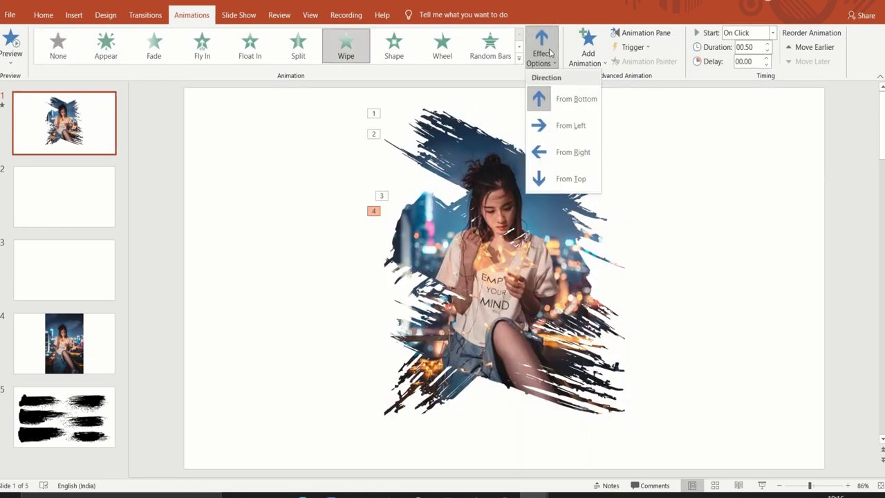
pyautogui.click(592, 152)
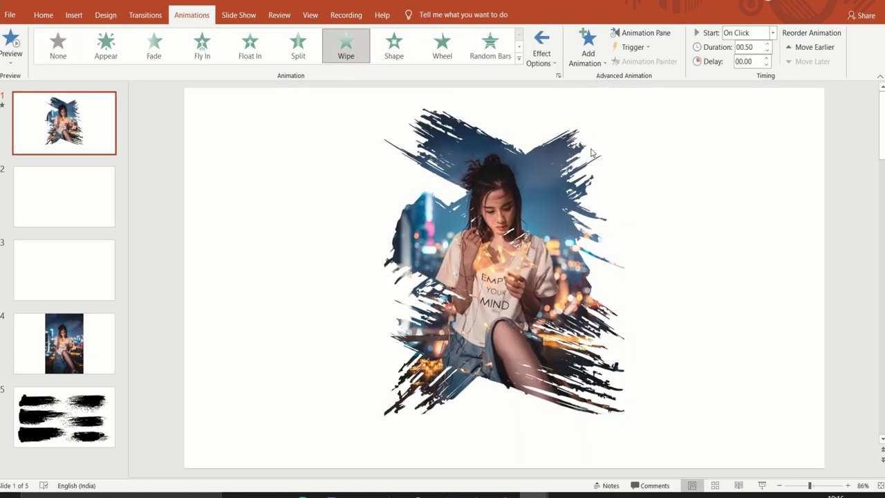
pyautogui.click(429, 319)
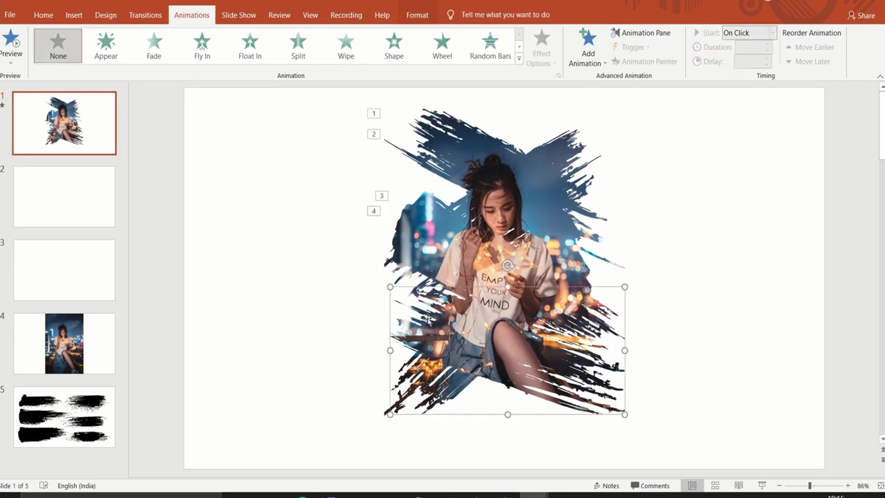
pyautogui.click(350, 45)
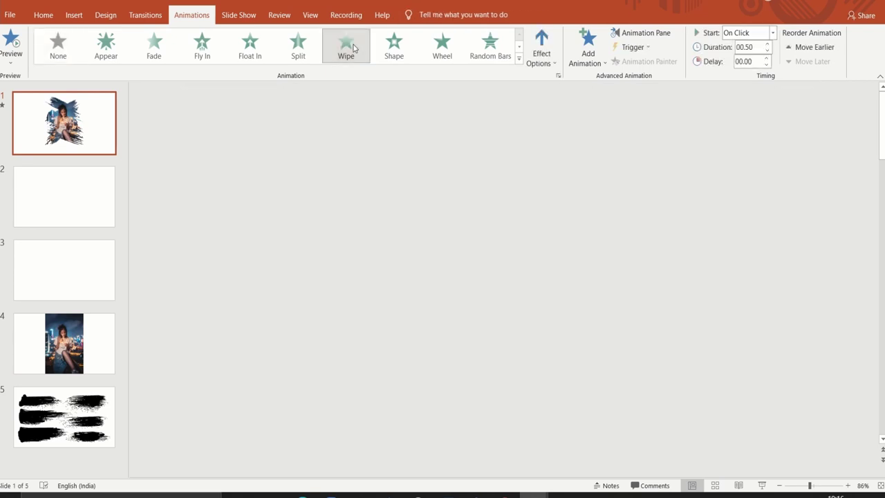
pyautogui.click(542, 50)
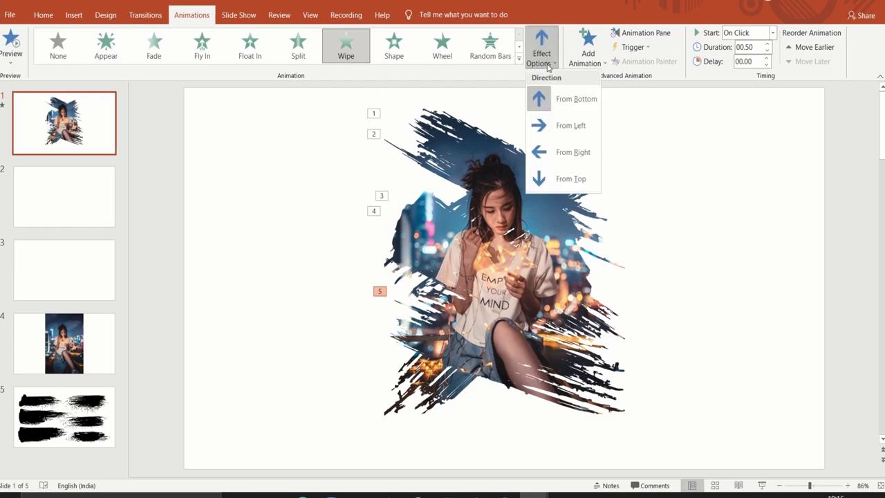
pyautogui.click(537, 131)
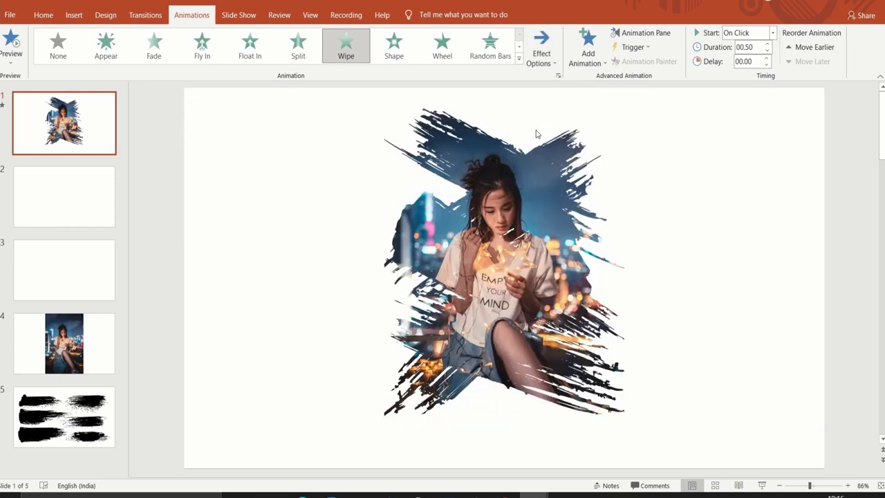
# Fill slide 1's background with the photo's dusty pink, eyedropper-sampled, at 59% transparency
pyautogui.rightClick(285, 265)
pyautogui.click(304, 366)
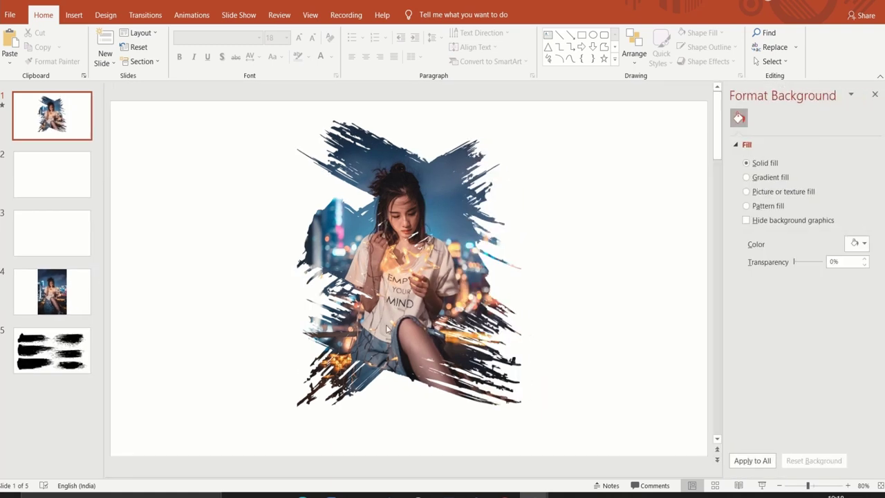
pyautogui.click(864, 240)
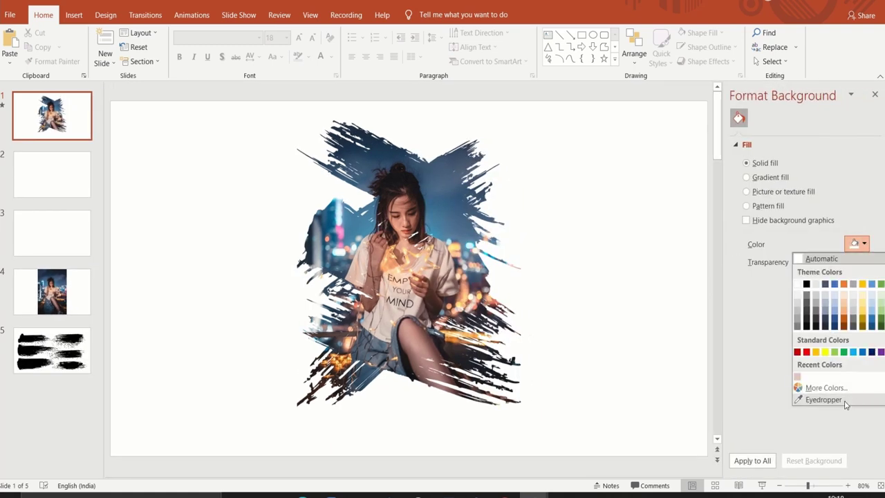
pyautogui.click(844, 399)
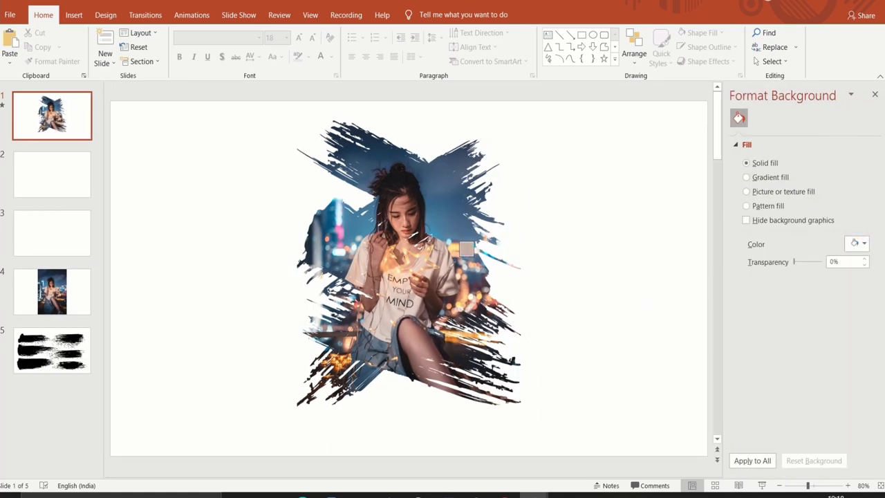
pyautogui.click(465, 247)
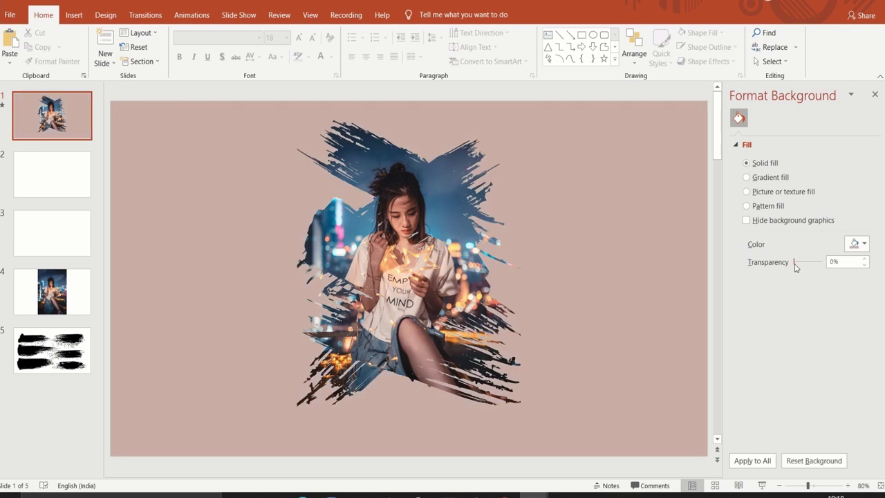
pyautogui.moveTo(795, 262); pyautogui.dragTo(813, 262)
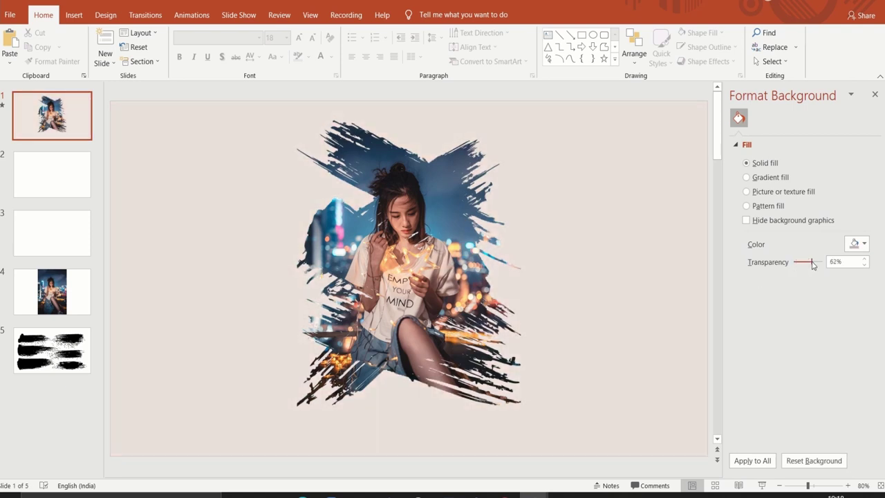
pyautogui.click(877, 93)
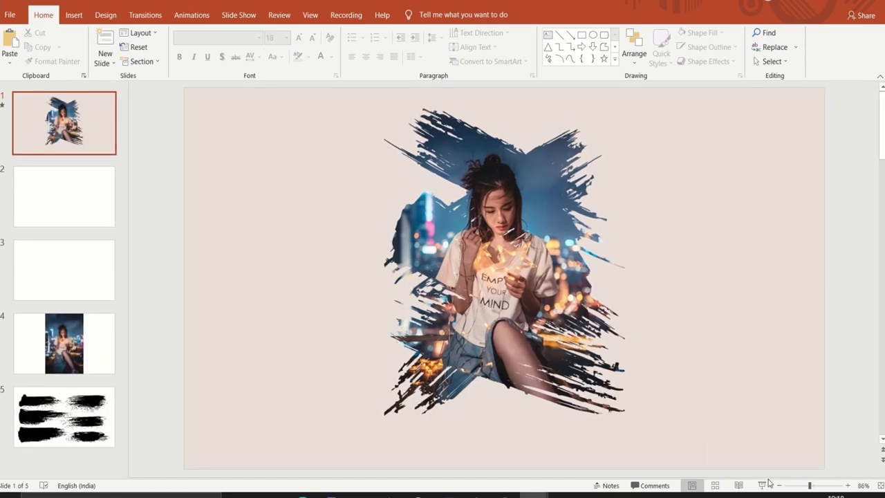
# Start the slideshow from slide 1 to watch the brush pieces wipe in
pyautogui.click(763, 485)
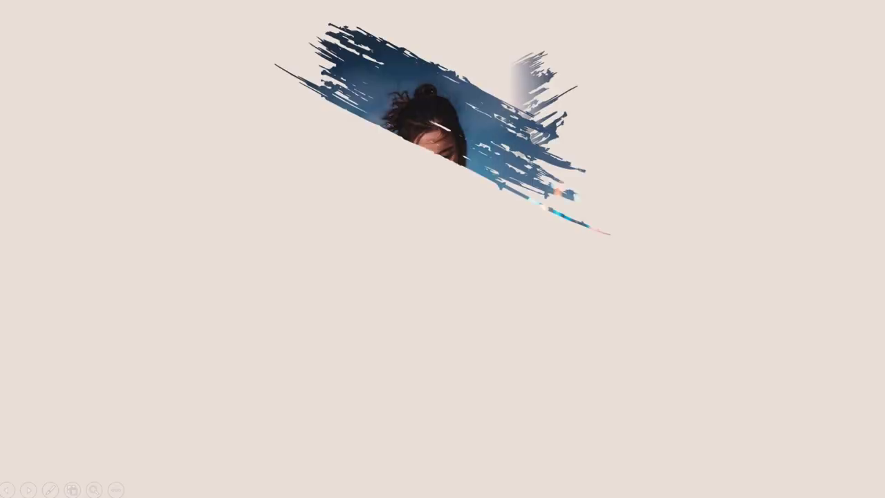